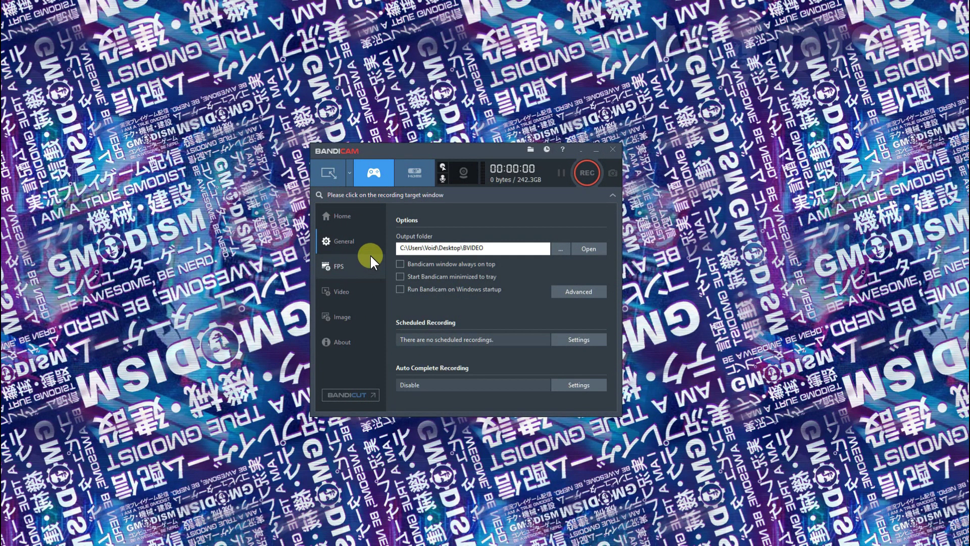
- Go from Home through General and FPS to the Video page showing AVI Motion JPEG 1920x1080
{"action": "left_click", "coordinate": [351, 215]}
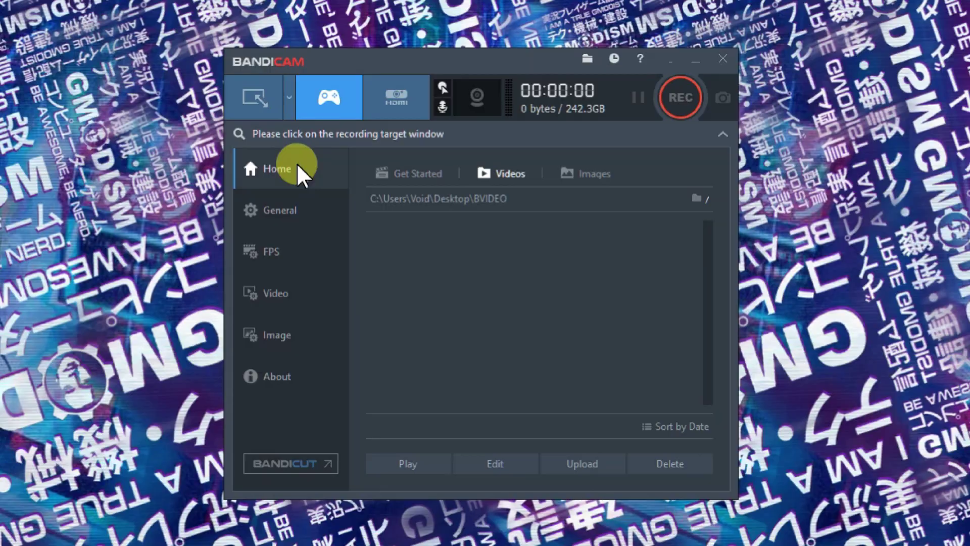
{"action": "left_click", "coordinate": [296, 201]}
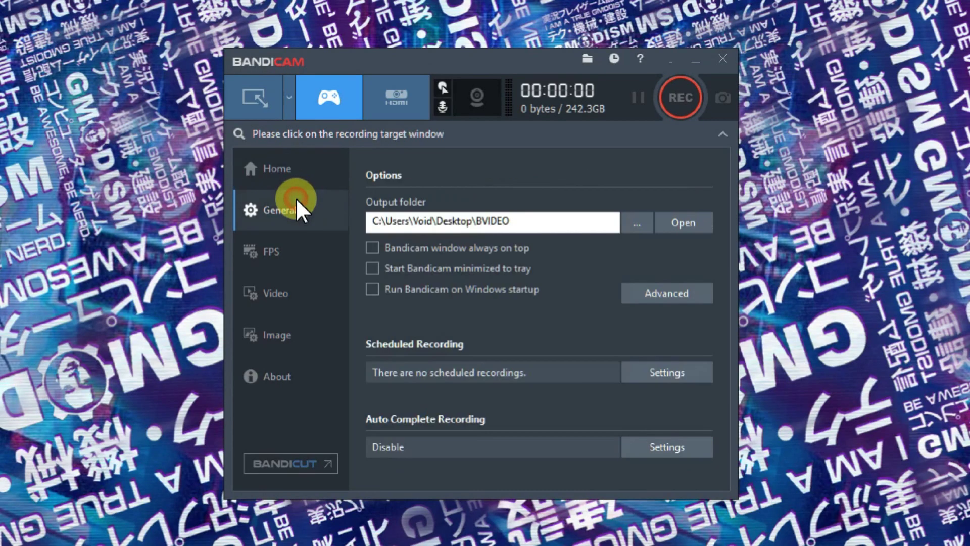
{"action": "left_click", "coordinate": [285, 249]}
{"action": "left_click", "coordinate": [294, 289]}
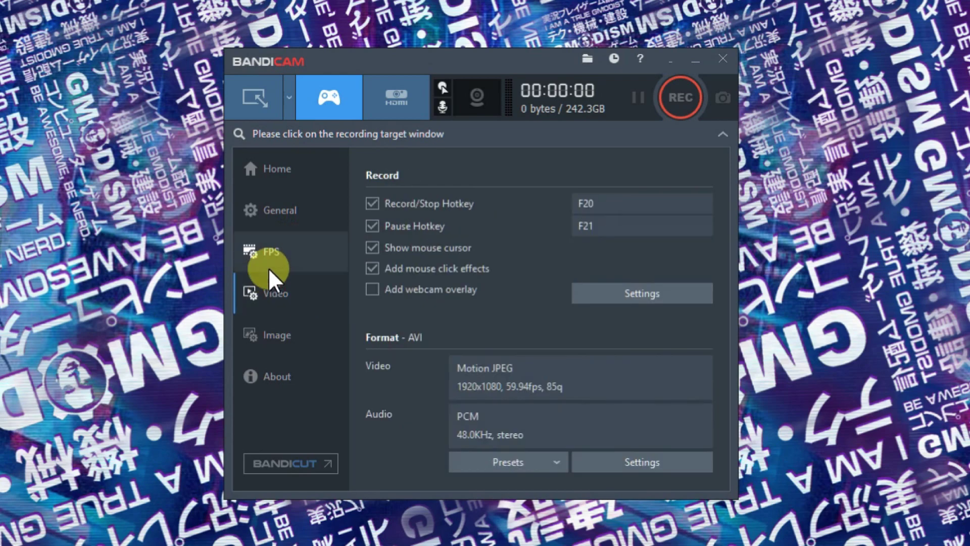
{"action": "left_click", "coordinate": [649, 290]}
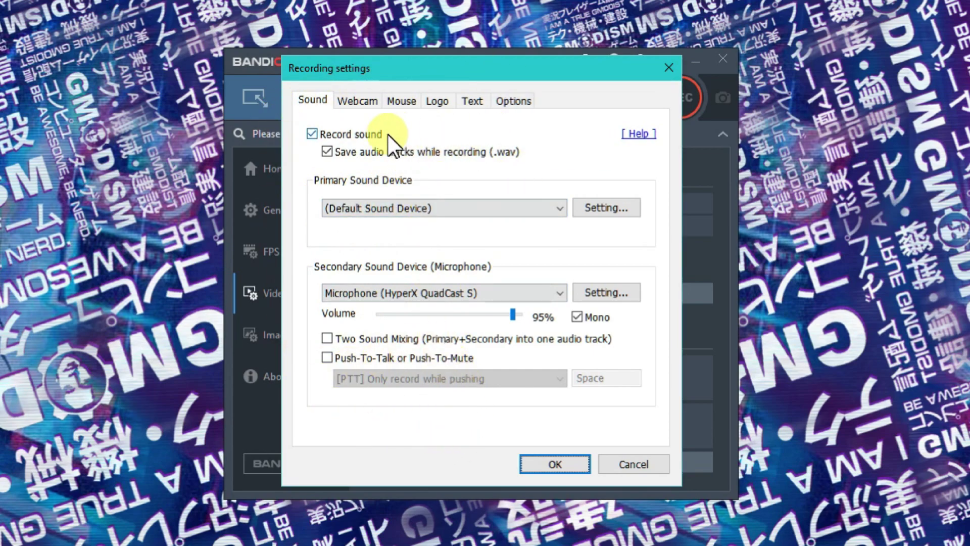
{"action": "left_click", "coordinate": [355, 101]}
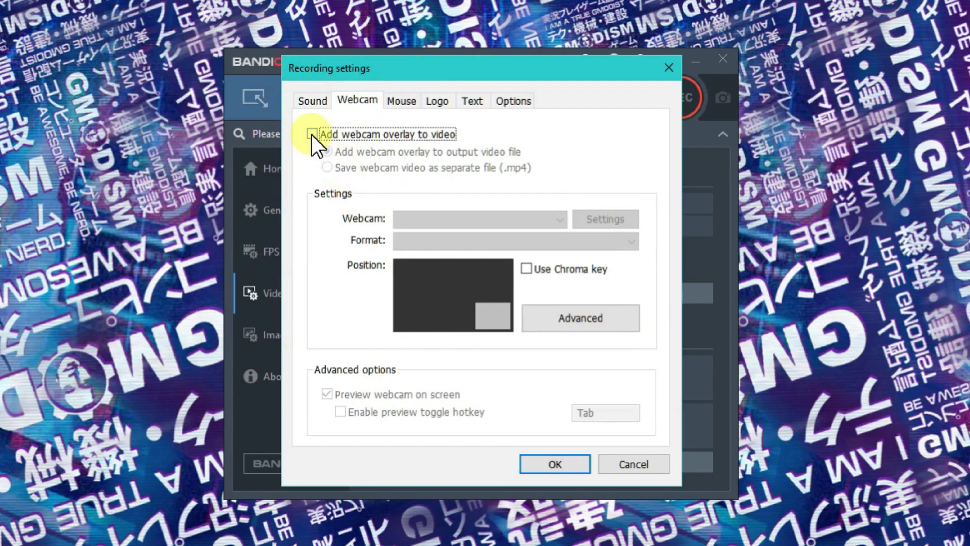
{"action": "left_click", "coordinate": [408, 100]}
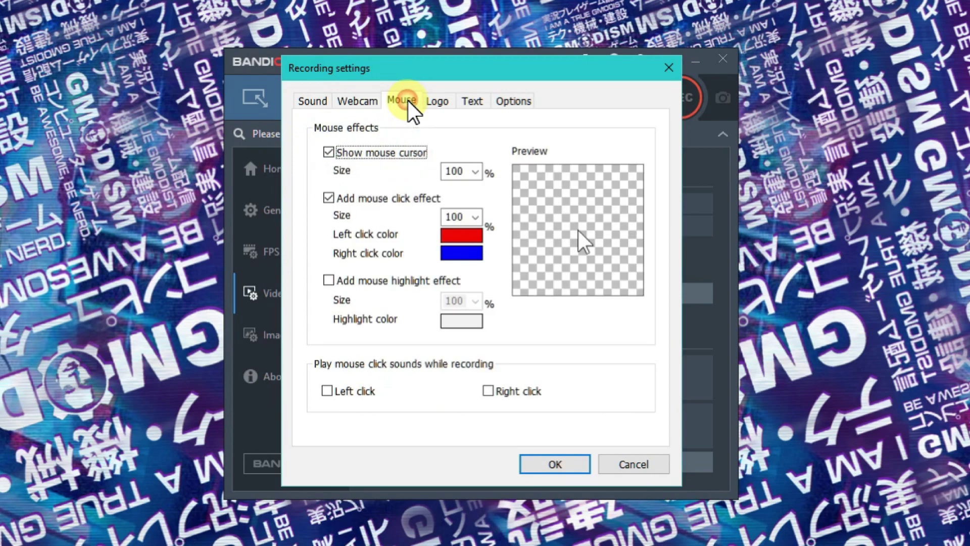
{"action": "left_click", "coordinate": [436, 101]}
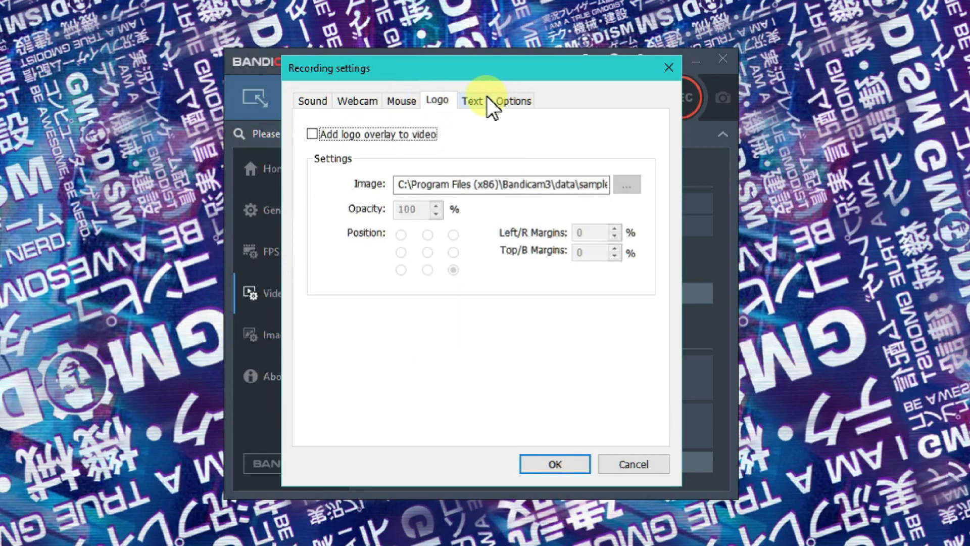
{"action": "left_click", "coordinate": [480, 100]}
{"action": "left_click", "coordinate": [505, 101]}
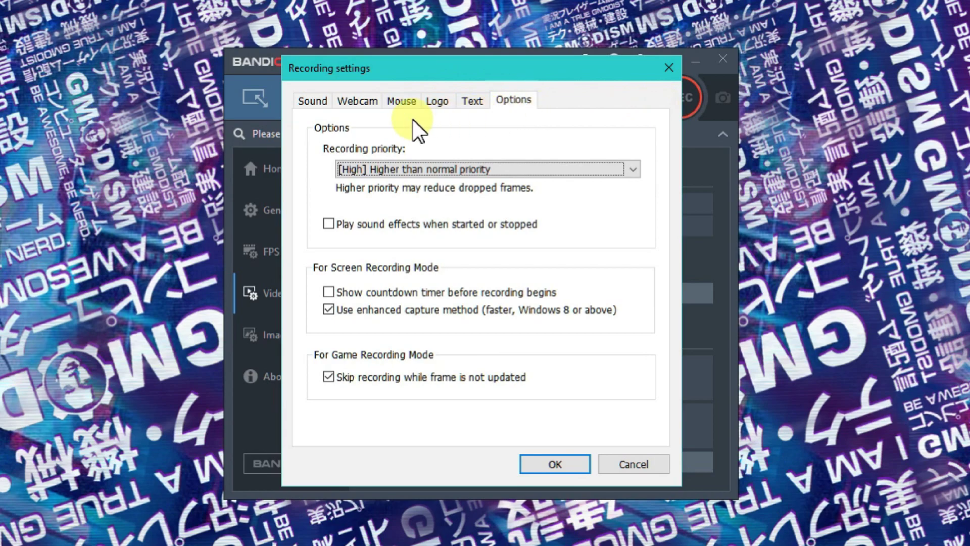
{"action": "left_click", "coordinate": [413, 170]}
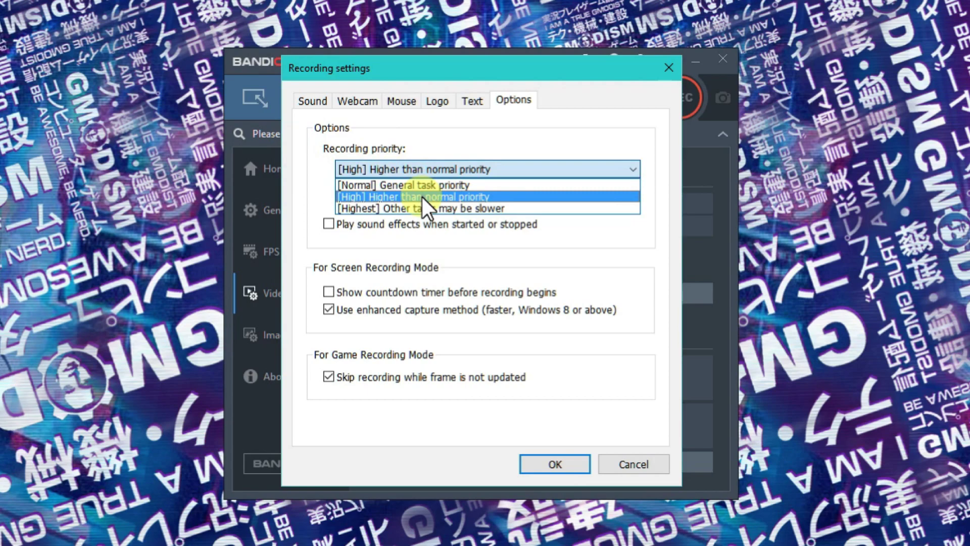
{"action": "left_click", "coordinate": [422, 196]}
{"action": "left_click", "coordinate": [420, 167]}
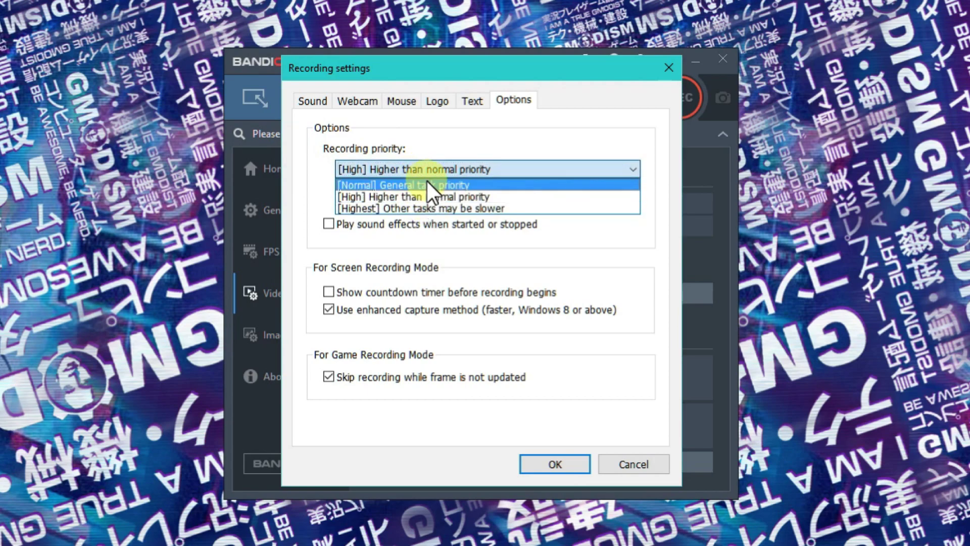
{"action": "left_click", "coordinate": [427, 183]}
{"action": "left_click", "coordinate": [418, 171]}
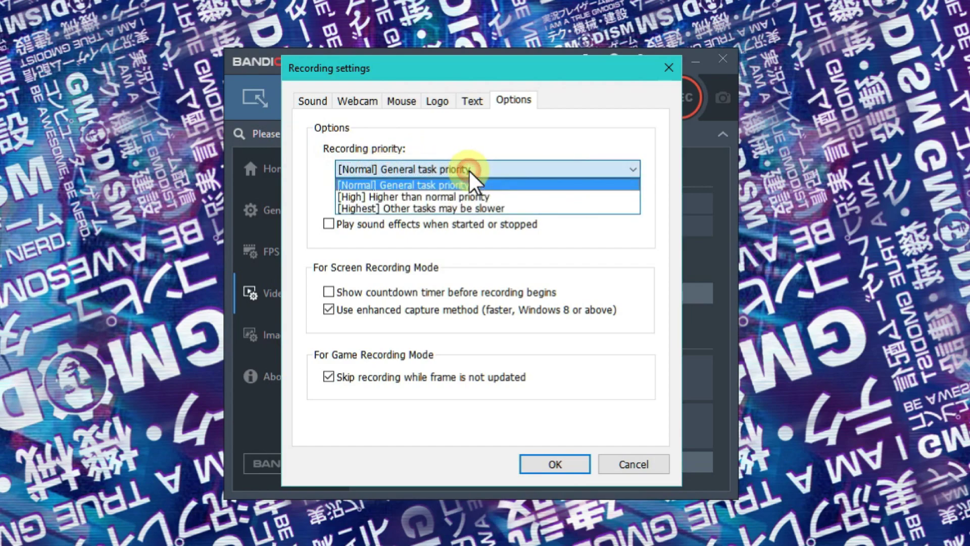
{"action": "left_click", "coordinate": [457, 207]}
{"action": "left_click", "coordinate": [441, 169]}
{"action": "left_click", "coordinate": [430, 196]}
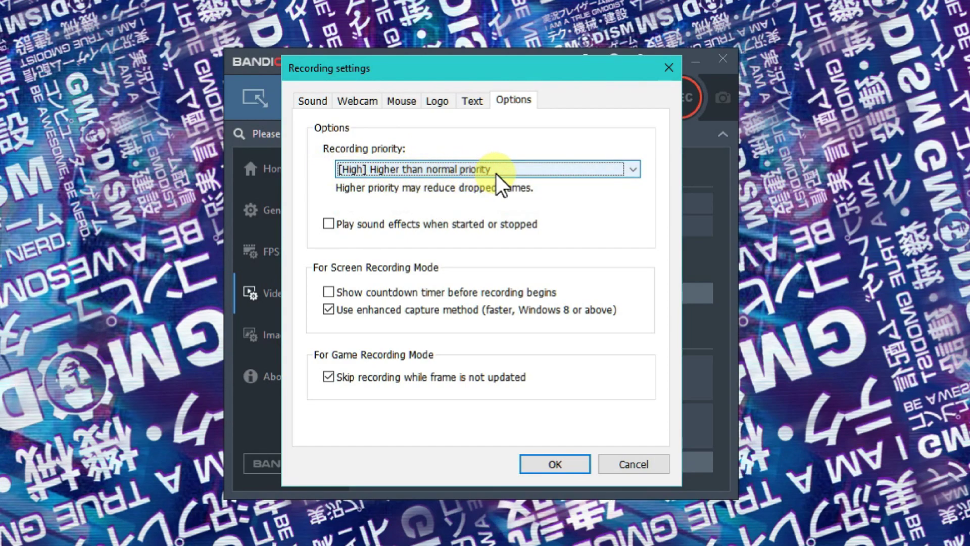
{"action": "left_click", "coordinate": [645, 469]}
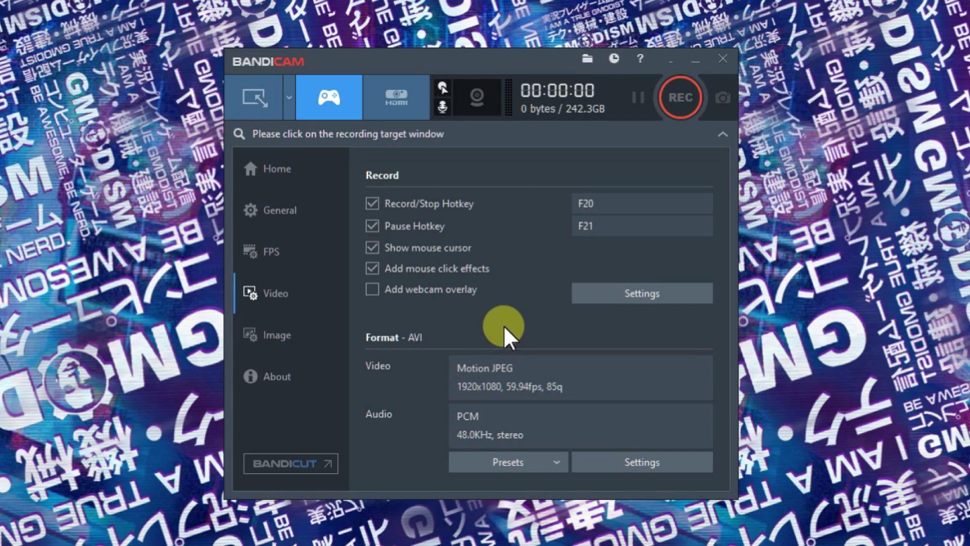
- Check the format presets list and close it without choosing a preset
{"action": "left_click", "coordinate": [524, 461]}
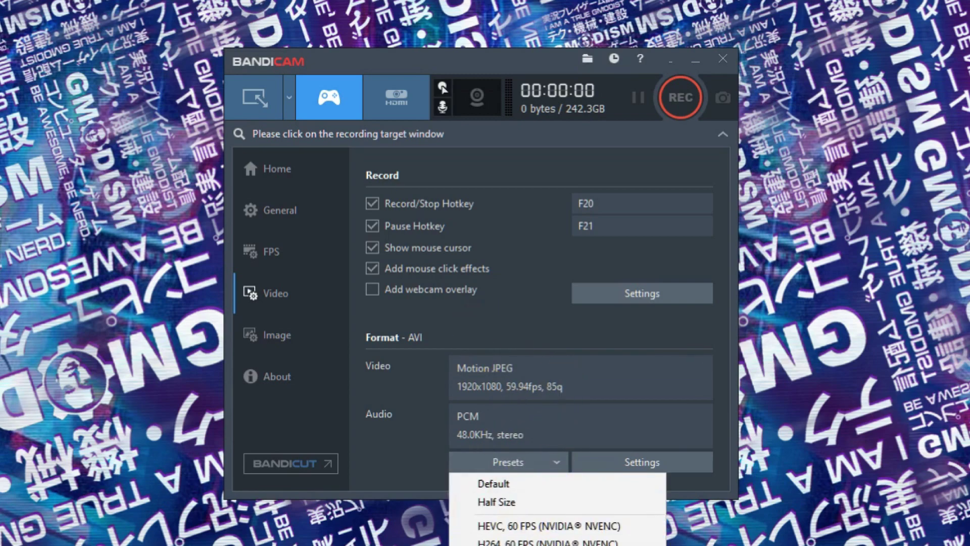
{"action": "left_click", "coordinate": [500, 463]}
{"action": "left_click", "coordinate": [556, 461]}
{"action": "left_click", "coordinate": [420, 449]}
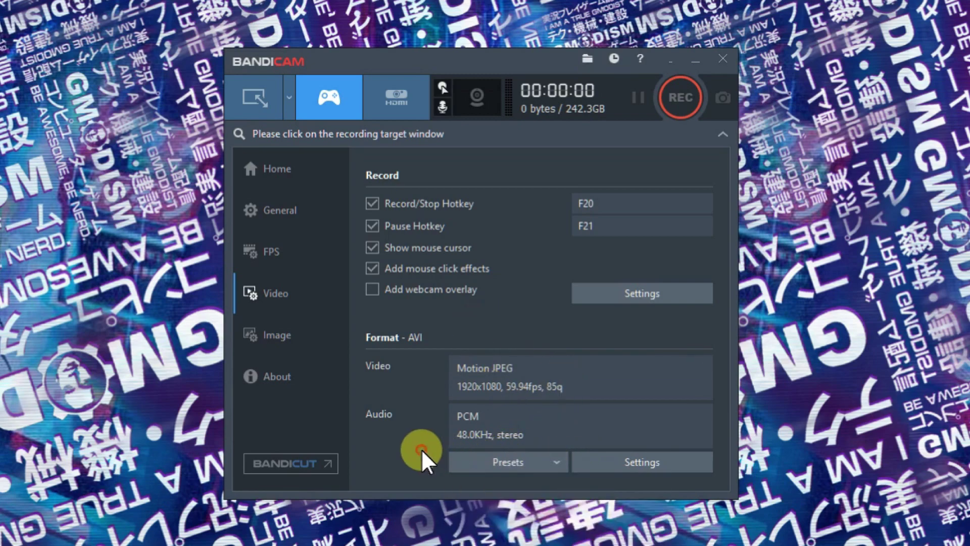
- In Format Settings, switch the file type to MP4 and then back to AVI
{"action": "left_click", "coordinate": [645, 465]}
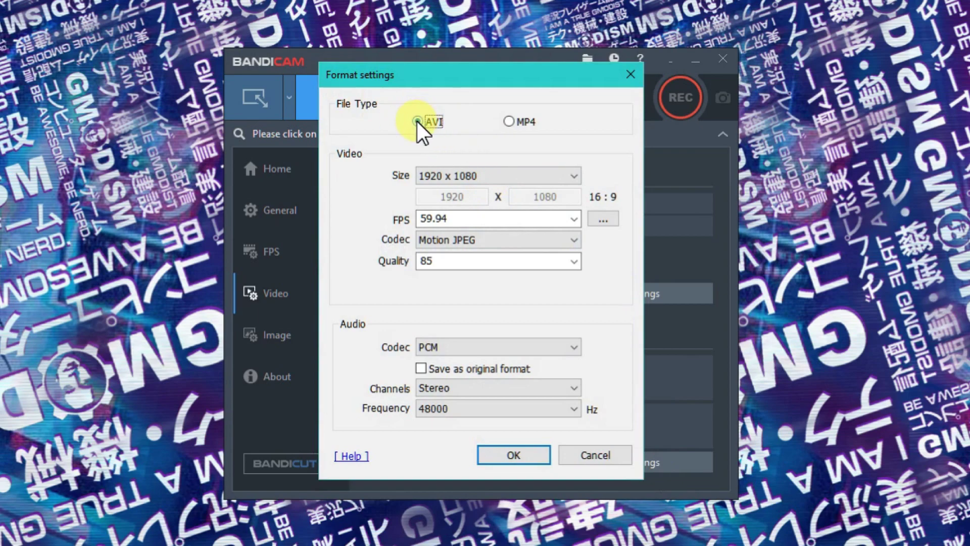
{"action": "left_click", "coordinate": [510, 122]}
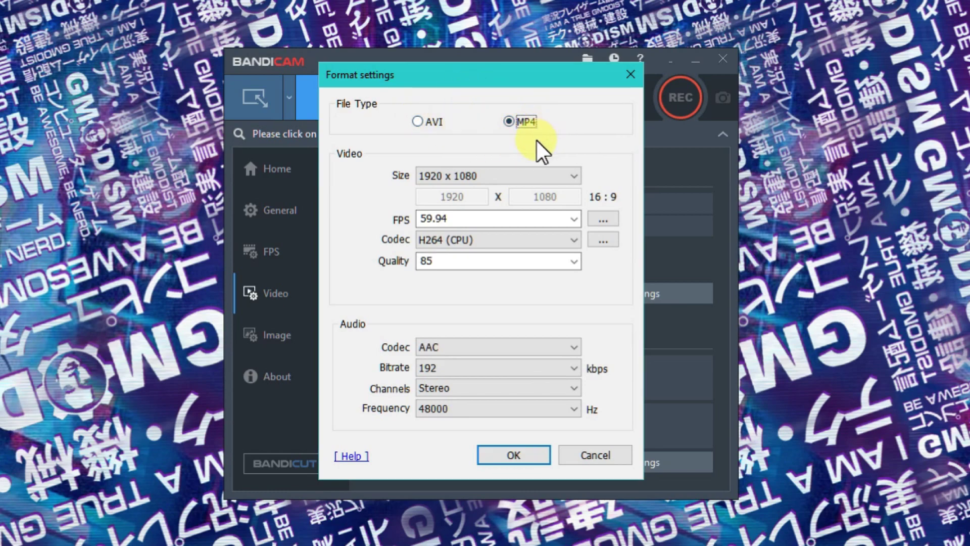
{"action": "left_click", "coordinate": [418, 121]}
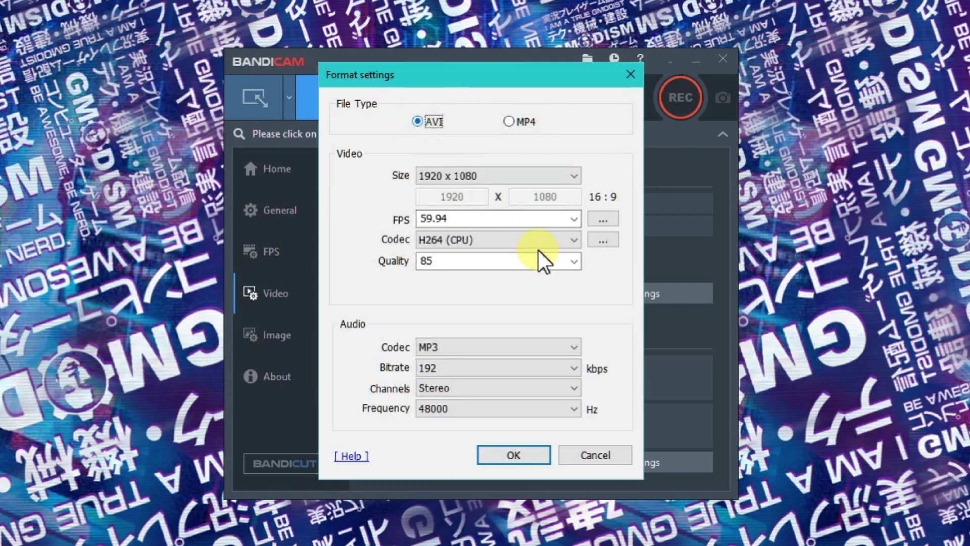
- Set the video size to Full Size, then 1920 x 1080, checking its 16 : 9 aspect ratio
{"action": "left_click", "coordinate": [485, 173]}
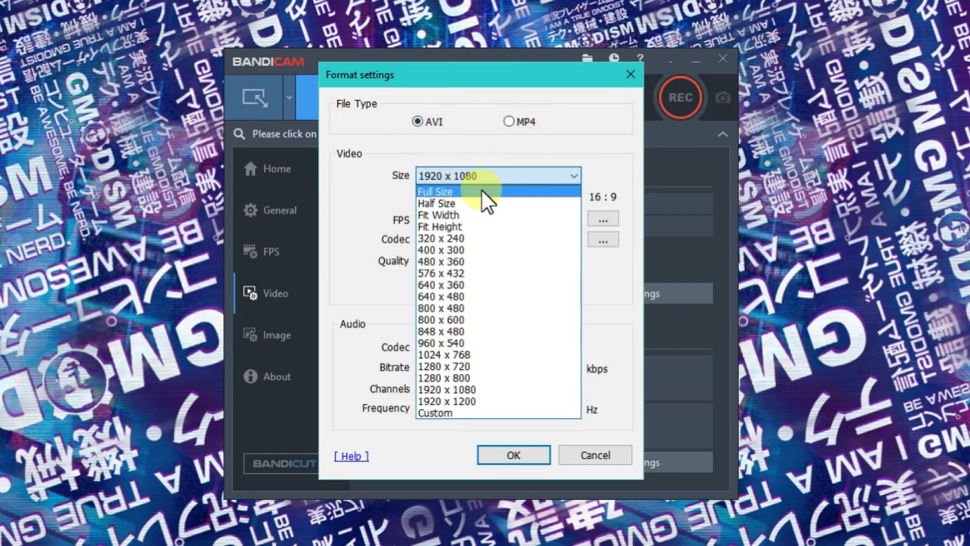
{"action": "left_click", "coordinate": [475, 190]}
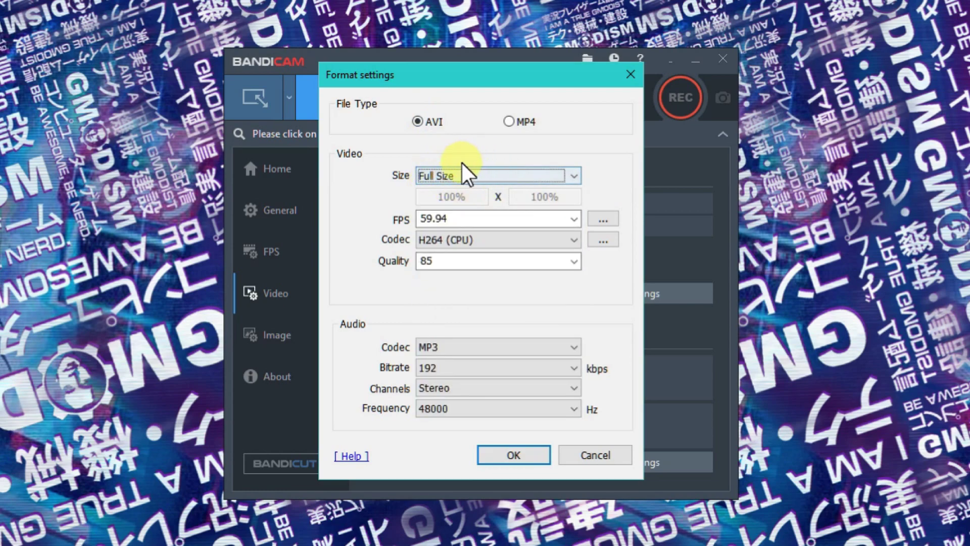
{"action": "left_click", "coordinate": [499, 173]}
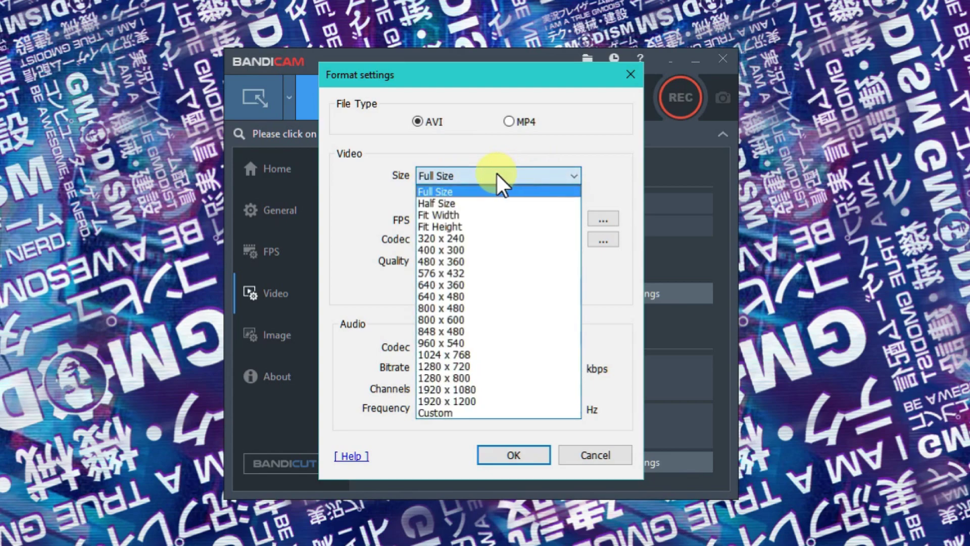
{"action": "left_click", "coordinate": [429, 391]}
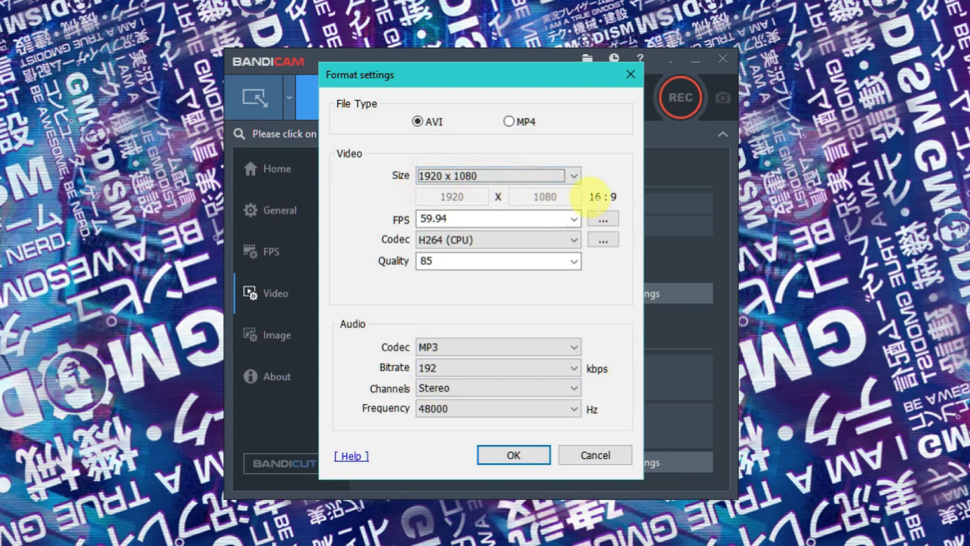
{"action": "double_click", "coordinate": [597, 196]}
{"action": "left_click", "coordinate": [607, 193]}
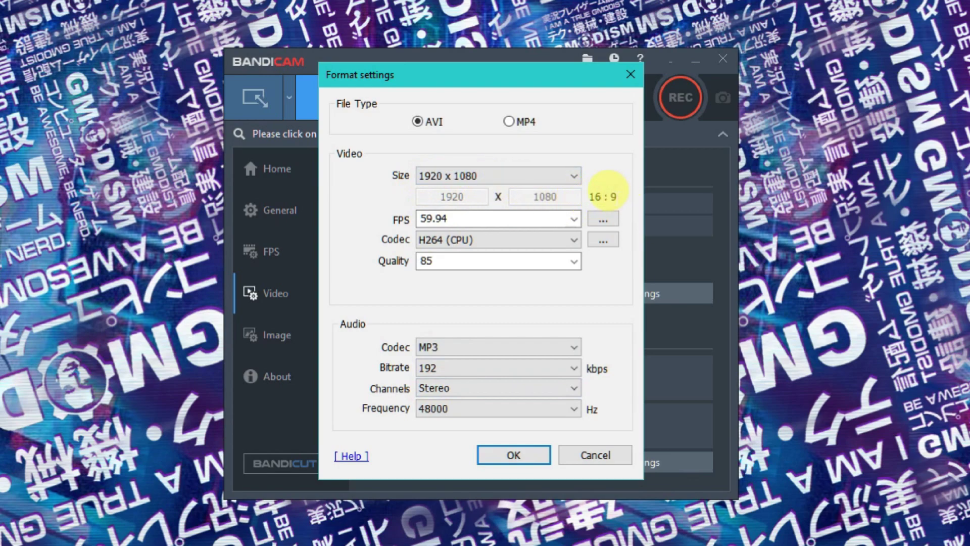
{"action": "left_click_drag", "start_coordinate": [588, 193], "coordinate": [621, 195]}
{"action": "left_click", "coordinate": [531, 172]}
{"action": "left_click", "coordinate": [510, 173]}
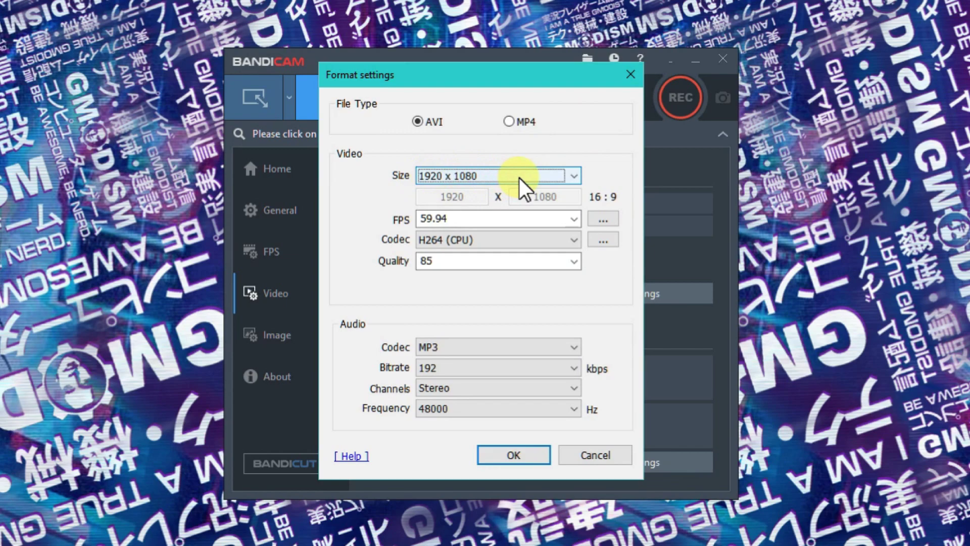
- Try 1280 x 720 and Full Size before settling the video size on 1920 x 1080
{"action": "left_click", "coordinate": [566, 174]}
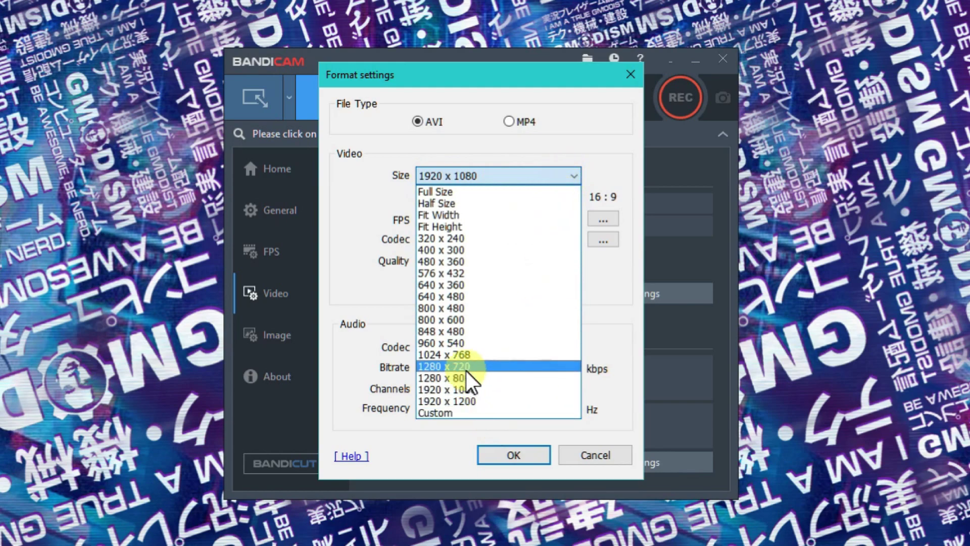
{"action": "left_click", "coordinate": [451, 367]}
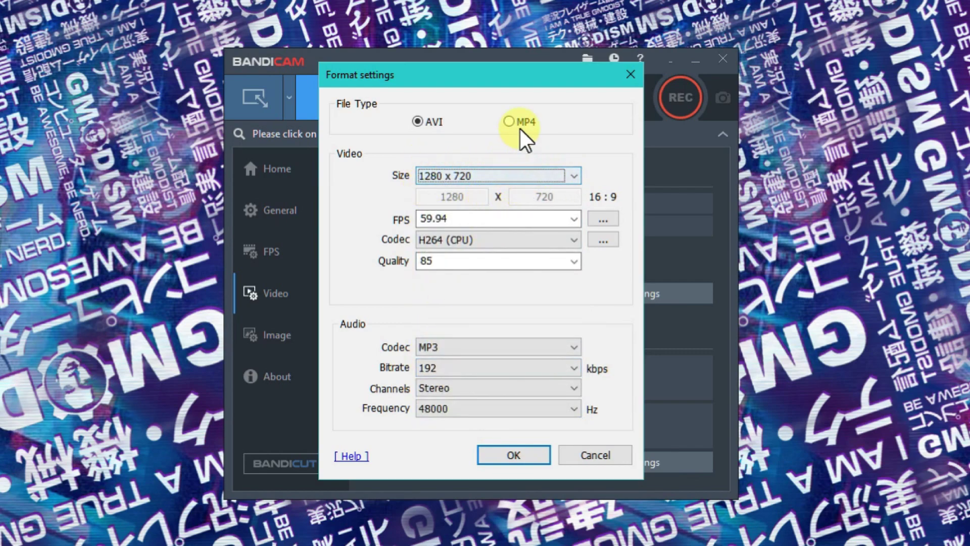
{"action": "left_click", "coordinate": [488, 175]}
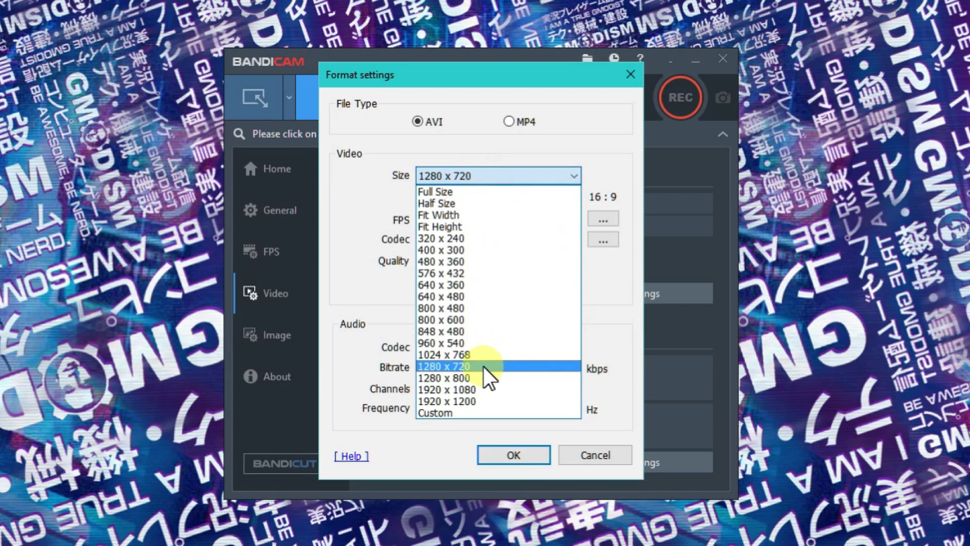
{"action": "left_click", "coordinate": [433, 390]}
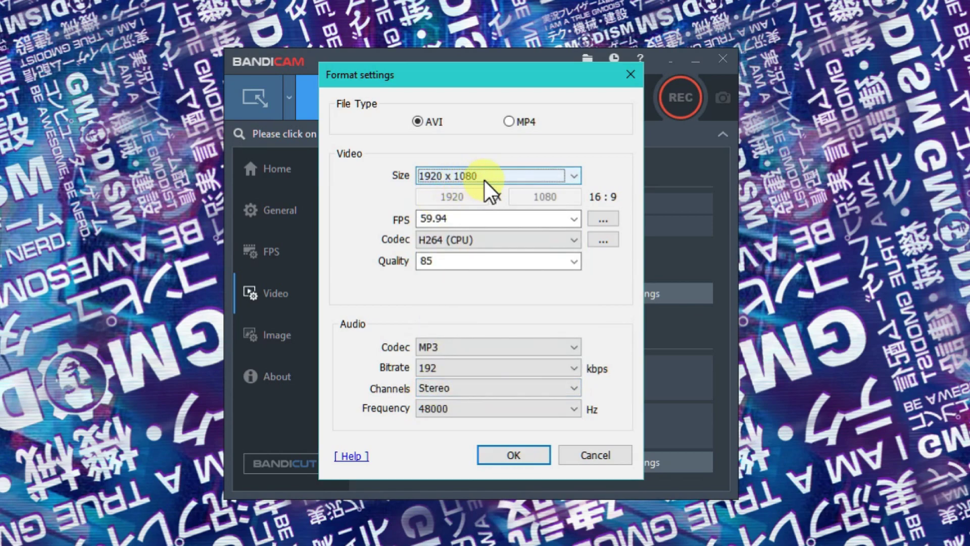
{"action": "left_click", "coordinate": [485, 172]}
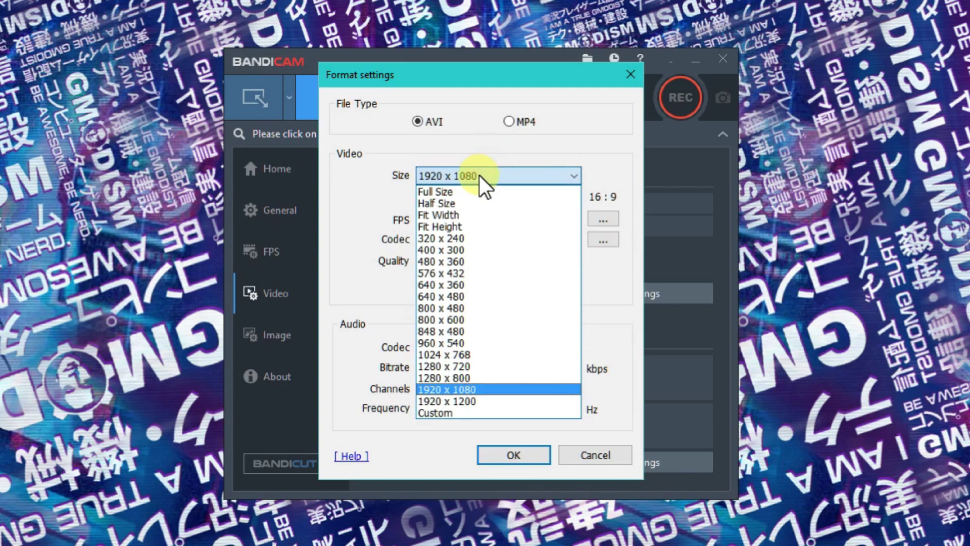
{"action": "left_click", "coordinate": [461, 192]}
{"action": "left_click", "coordinate": [481, 176]}
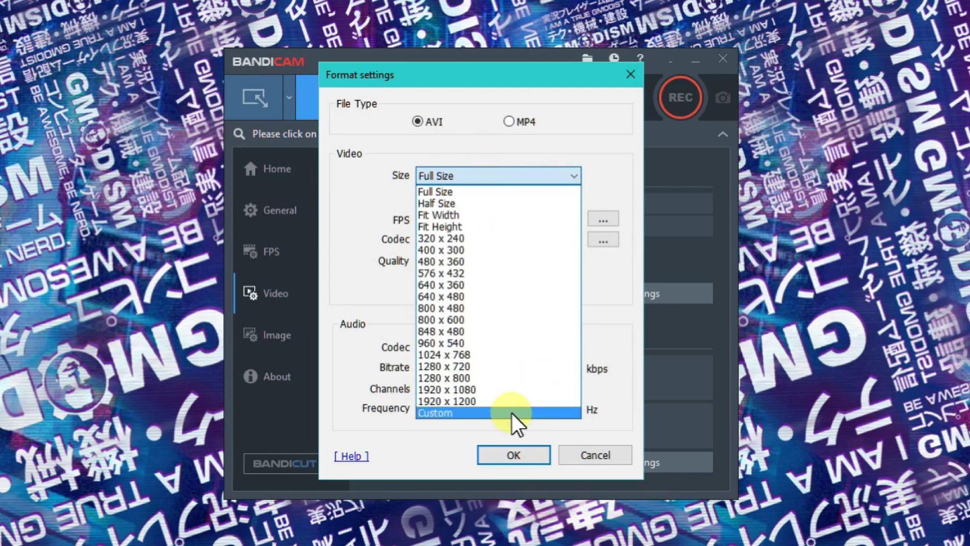
{"action": "left_click", "coordinate": [460, 387]}
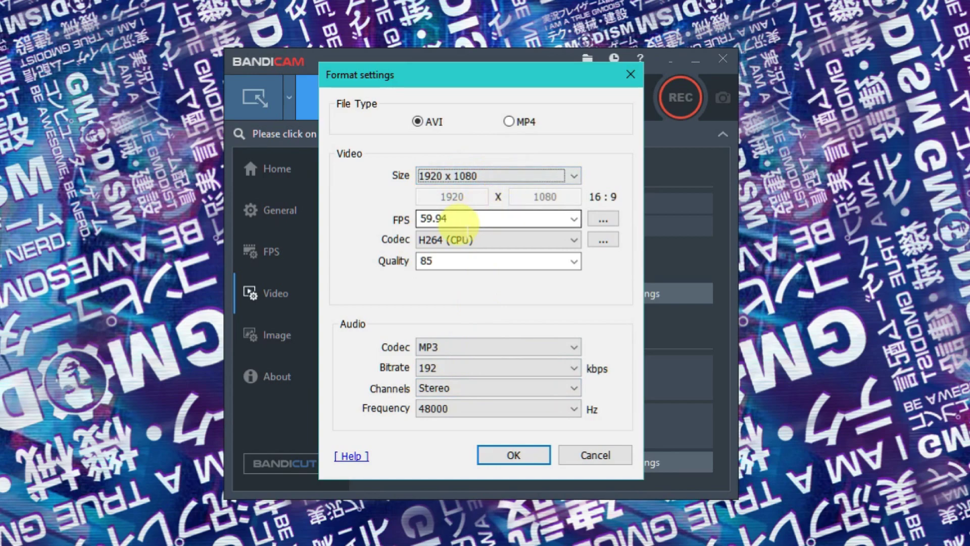
- Set the frame rate to 29.970 FPS, briefly trying 30 in between
{"action": "left_click", "coordinate": [573, 218]}
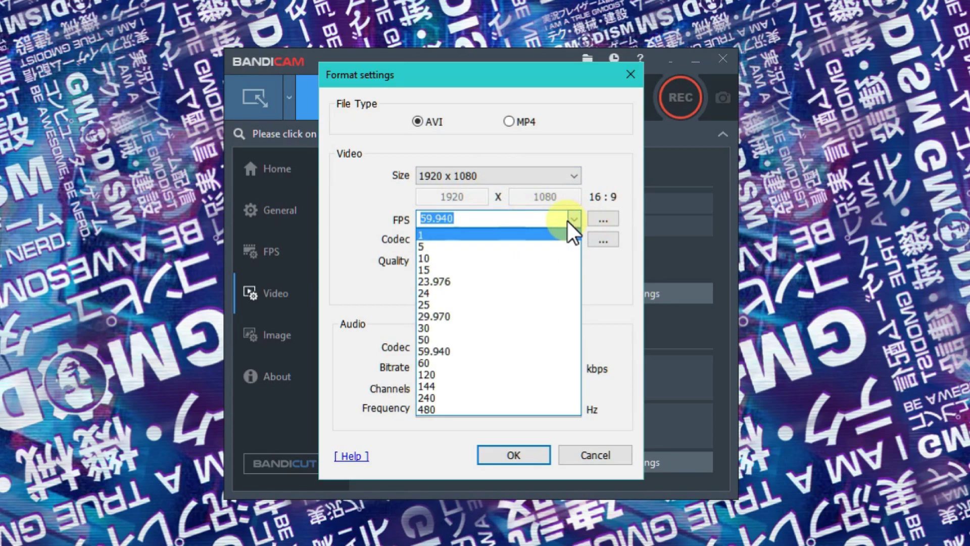
{"action": "left_click", "coordinate": [437, 315]}
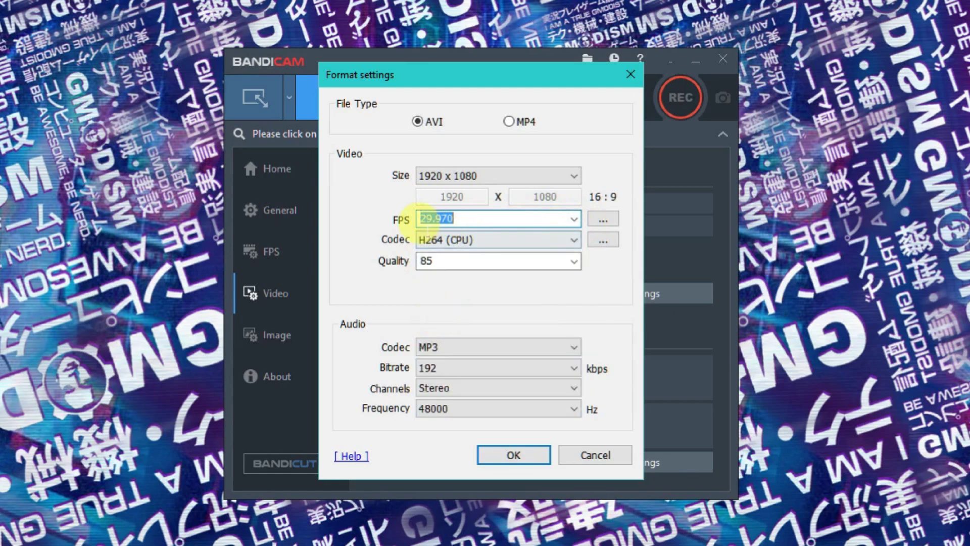
{"action": "left_click", "coordinate": [420, 219]}
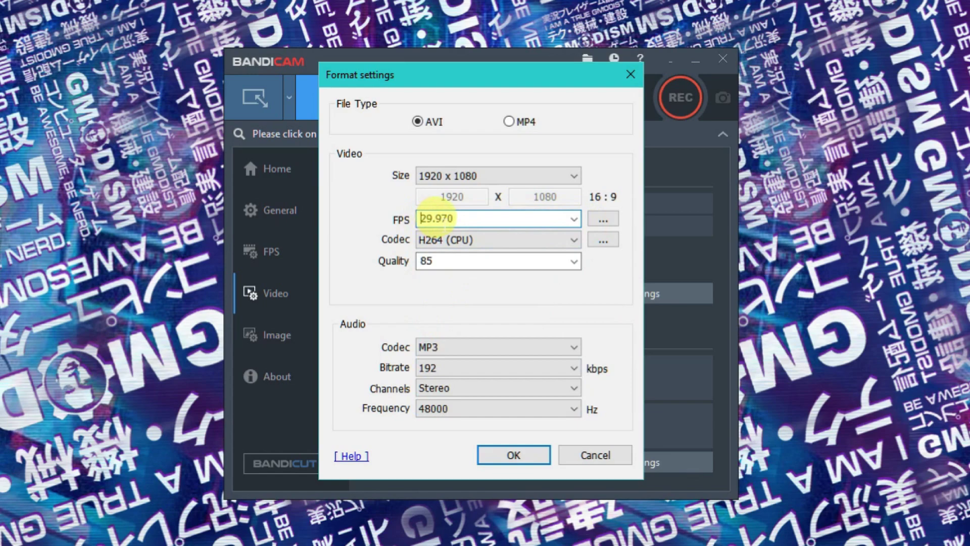
{"action": "left_click_drag", "start_coordinate": [435, 219], "coordinate": [440, 219]}
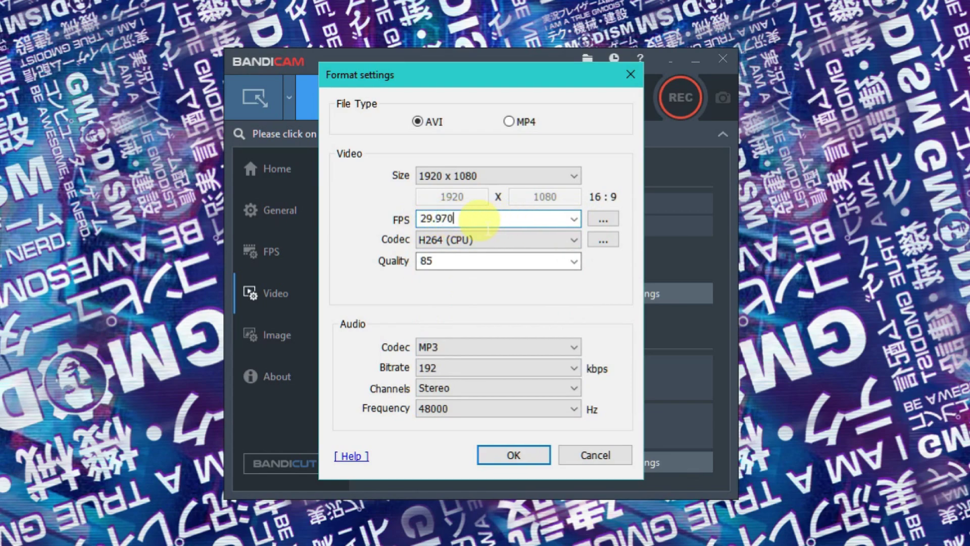
{"action": "left_click", "coordinate": [575, 219]}
{"action": "left_click", "coordinate": [469, 328]}
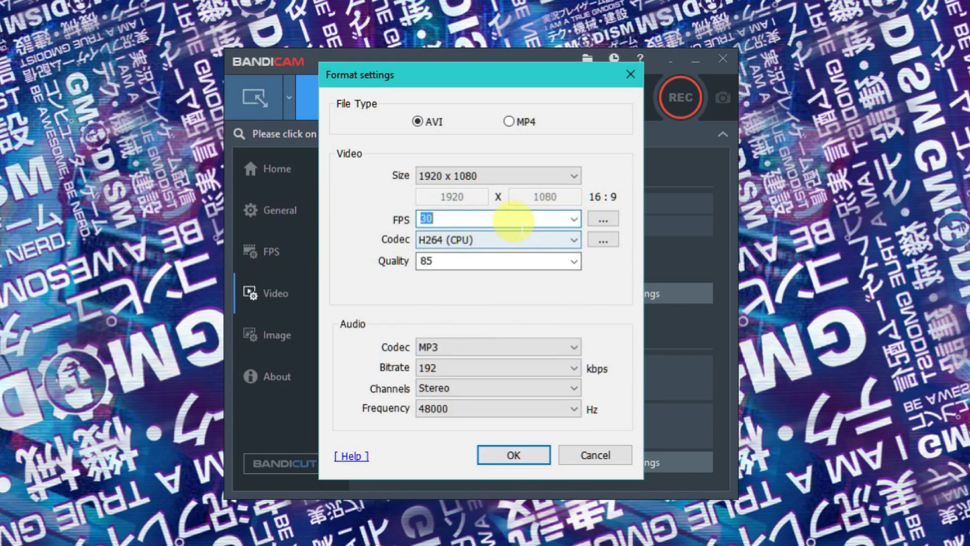
{"action": "left_click", "coordinate": [505, 218]}
{"action": "left_click", "coordinate": [575, 219]}
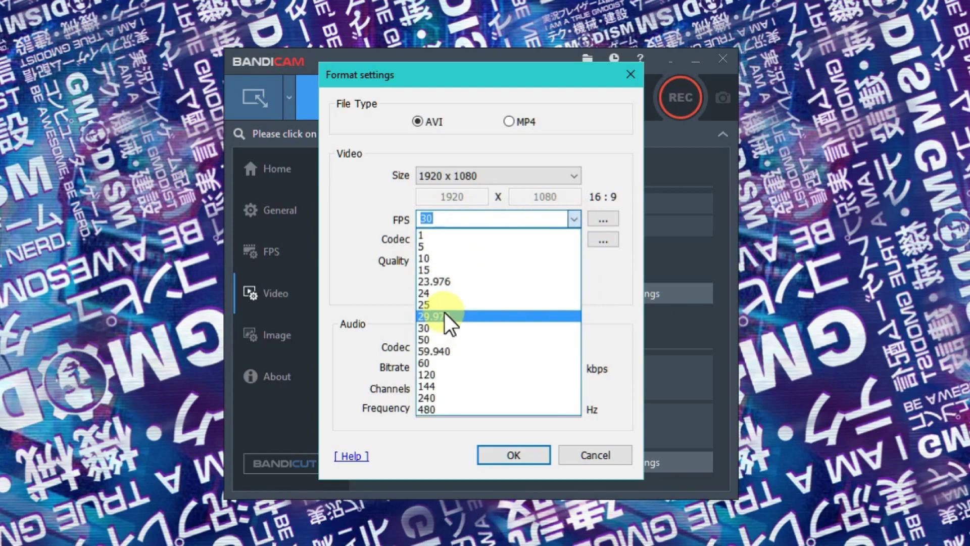
{"action": "left_click", "coordinate": [445, 312]}
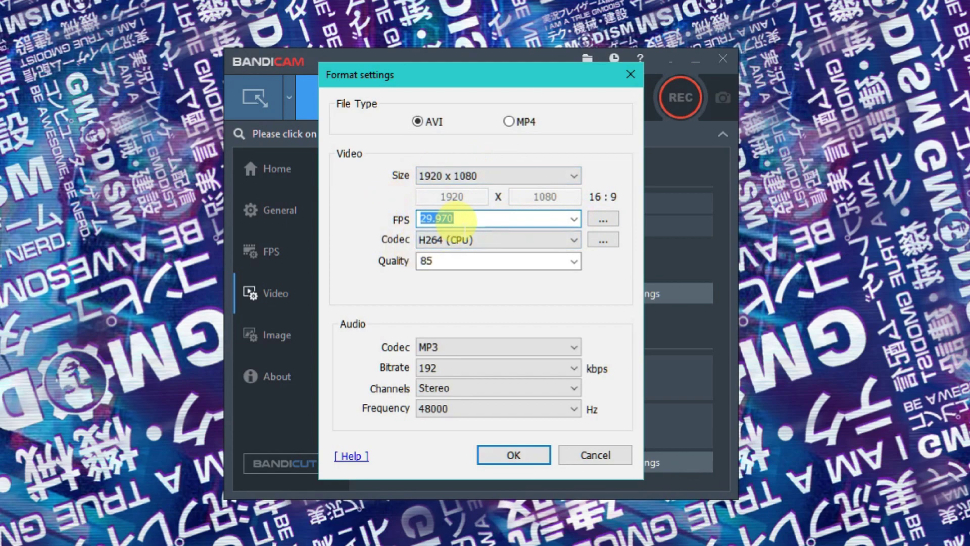
- Choose 59.940 FPS, try 60, and return the frame rate to 59.940
{"action": "left_click", "coordinate": [574, 218]}
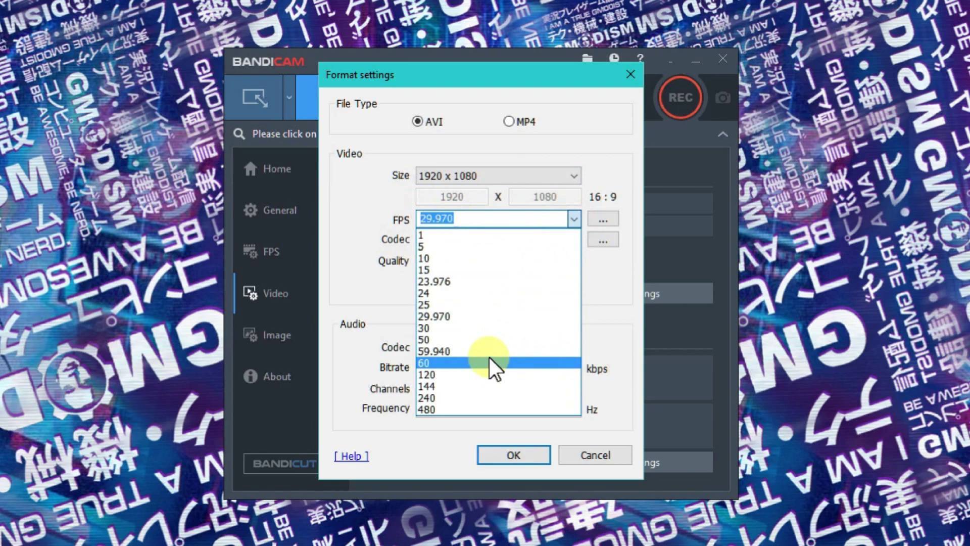
{"action": "left_click", "coordinate": [432, 353]}
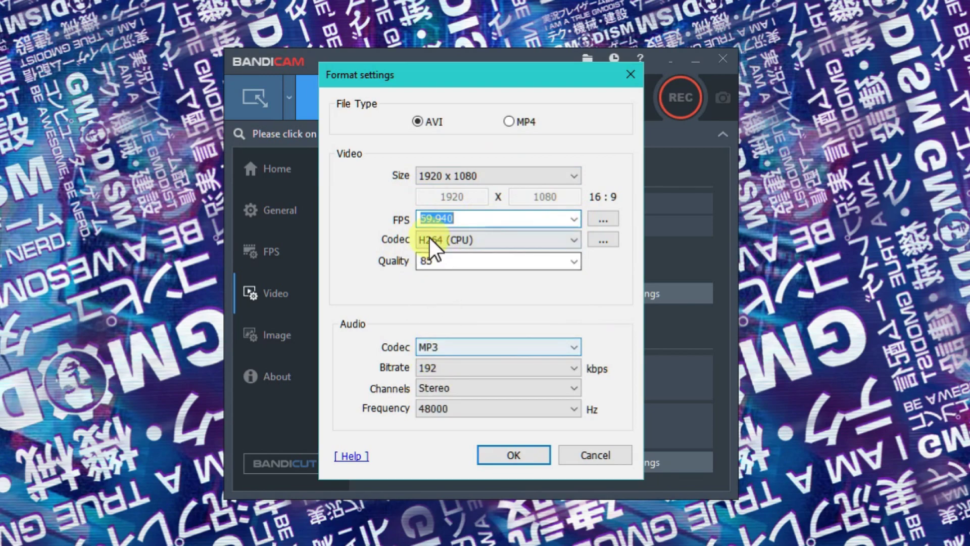
{"action": "left_click", "coordinate": [480, 218]}
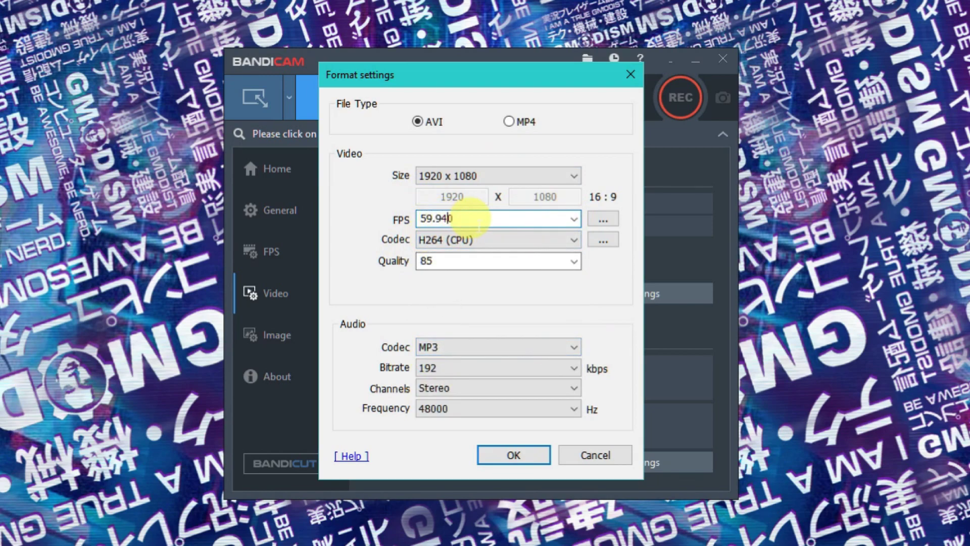
{"action": "left_click", "coordinate": [574, 219]}
{"action": "left_click", "coordinate": [467, 363]}
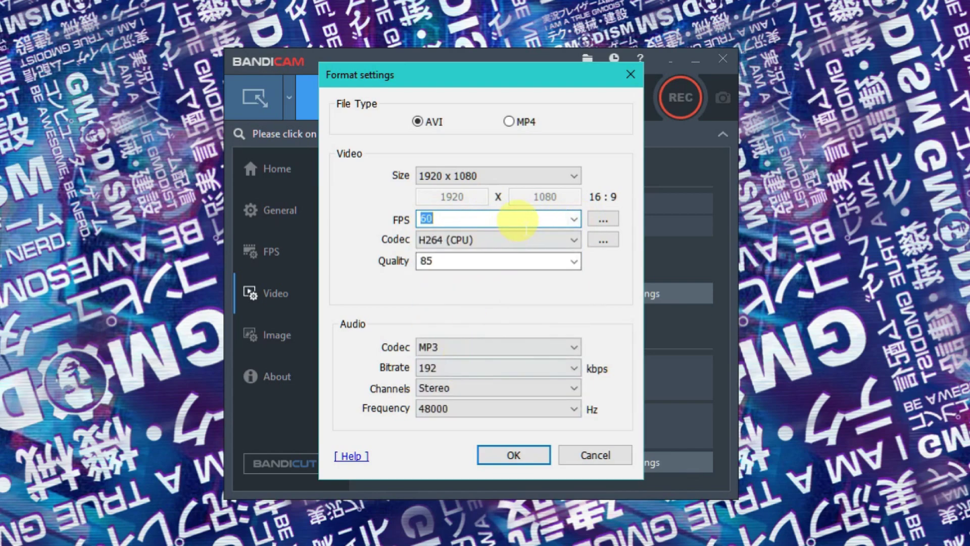
{"action": "left_click", "coordinate": [569, 218]}
{"action": "left_click", "coordinate": [466, 352]}
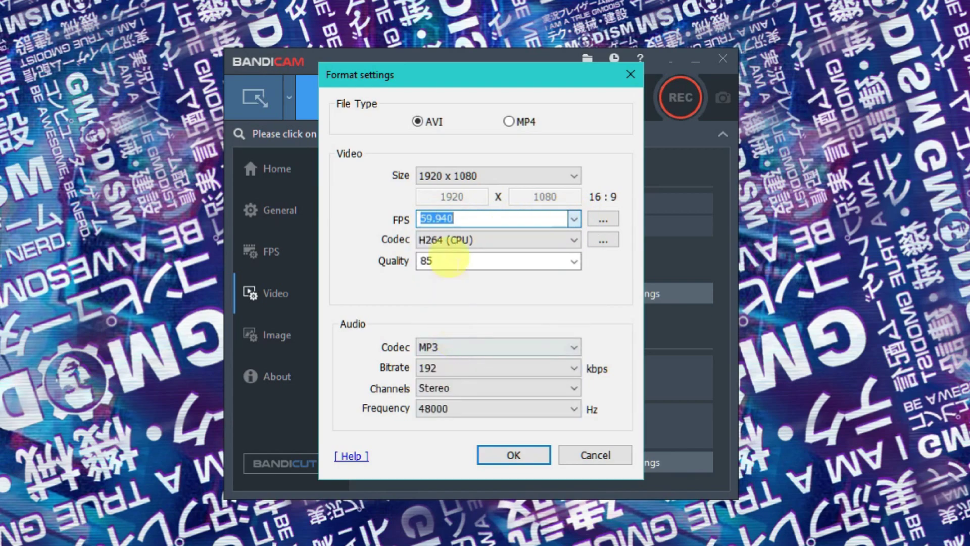
- Try 120 FPS, then set the frame rate back to 59.940
{"action": "left_click", "coordinate": [572, 221]}
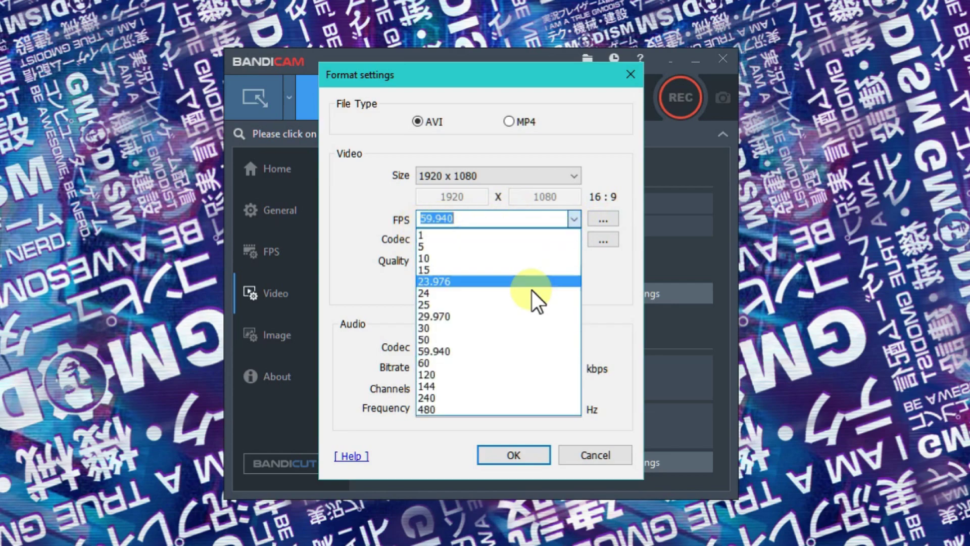
{"action": "left_click", "coordinate": [469, 376]}
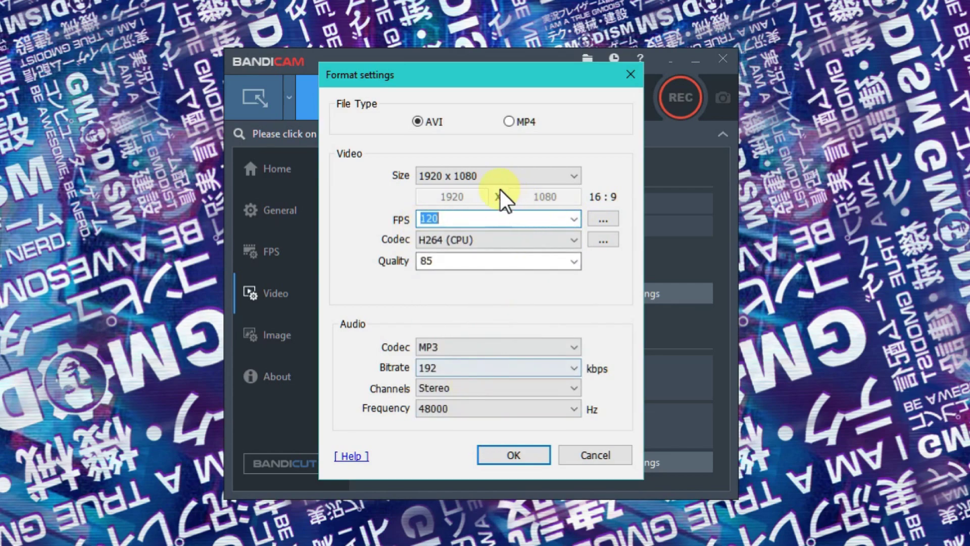
{"action": "left_click", "coordinate": [579, 219]}
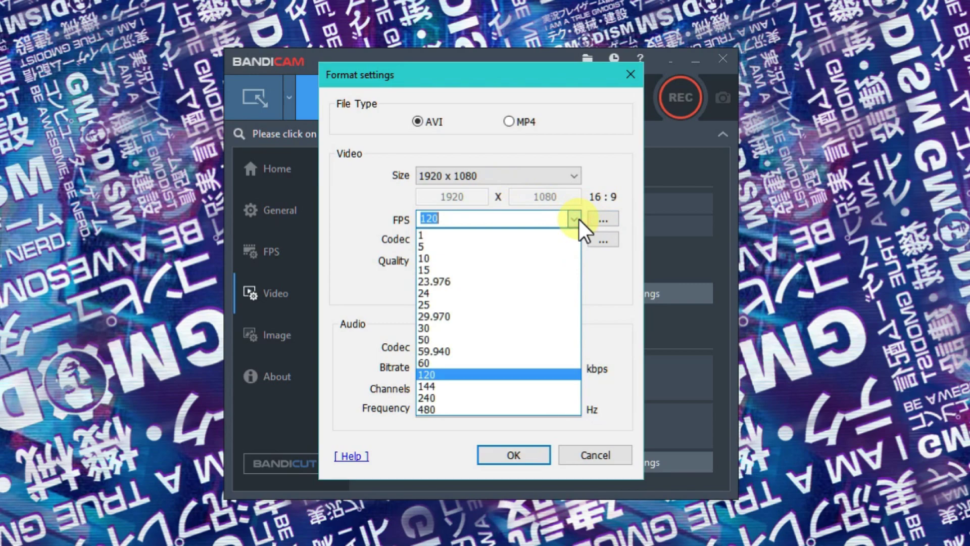
{"action": "left_click", "coordinate": [459, 348]}
{"action": "left_click", "coordinate": [477, 219]}
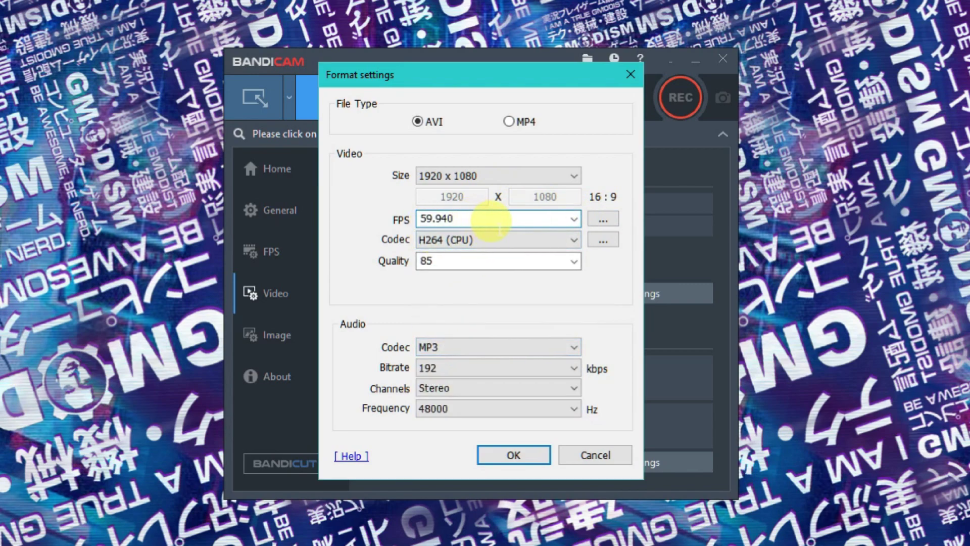
{"action": "left_click_drag", "start_coordinate": [491, 221], "coordinate": [337, 217]}
{"action": "left_click", "coordinate": [480, 218]}
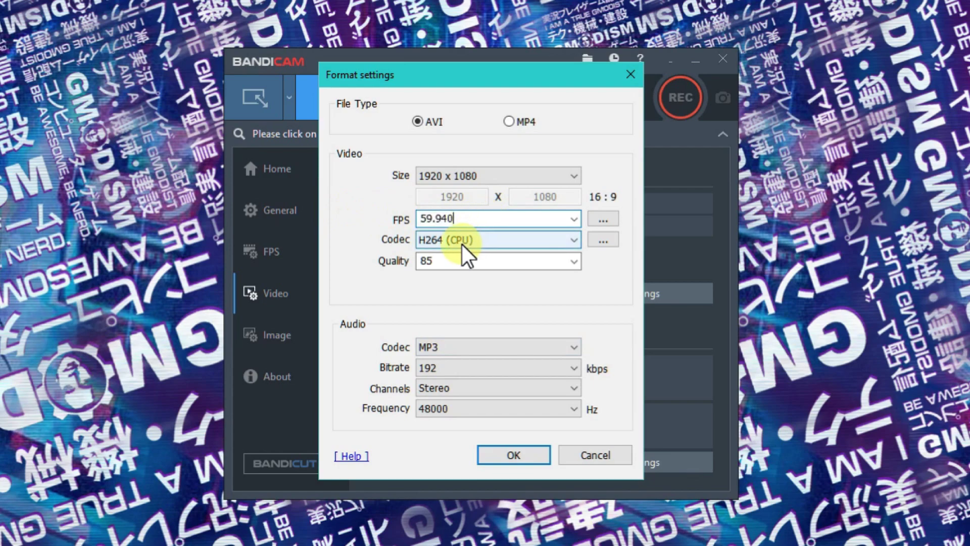
{"action": "left_click", "coordinate": [476, 242]}
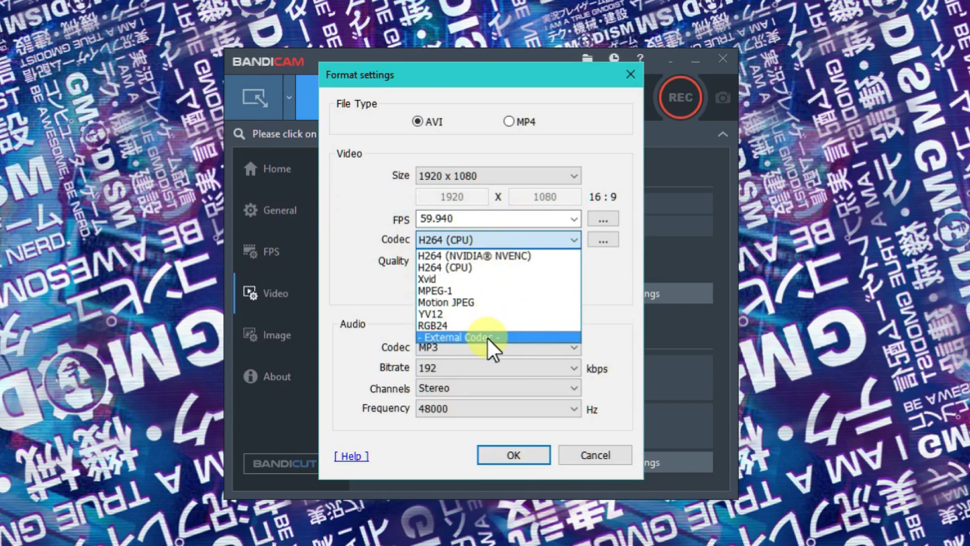
- Select Motion JPEG as the video codec and keep it after reviewing the codec list
{"action": "left_click", "coordinate": [485, 304]}
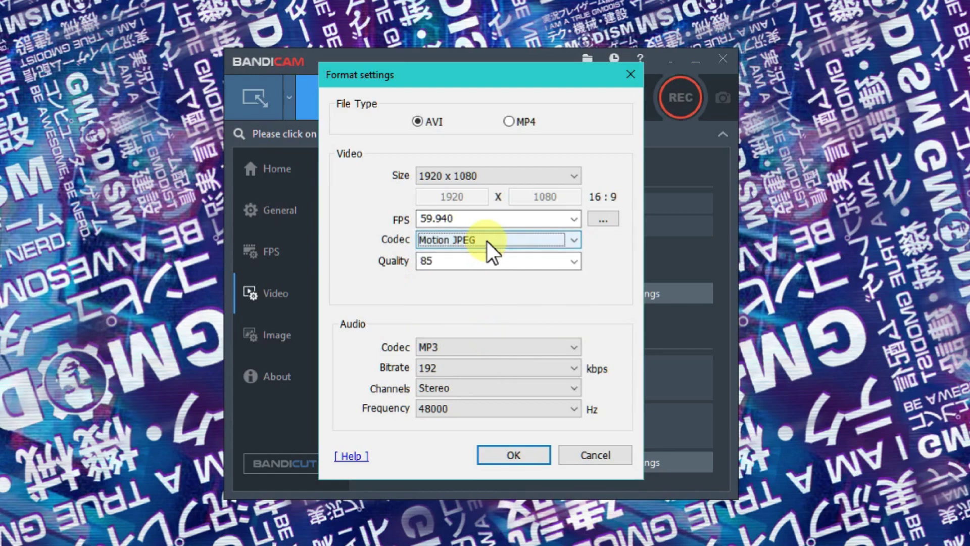
{"action": "left_click", "coordinate": [481, 242]}
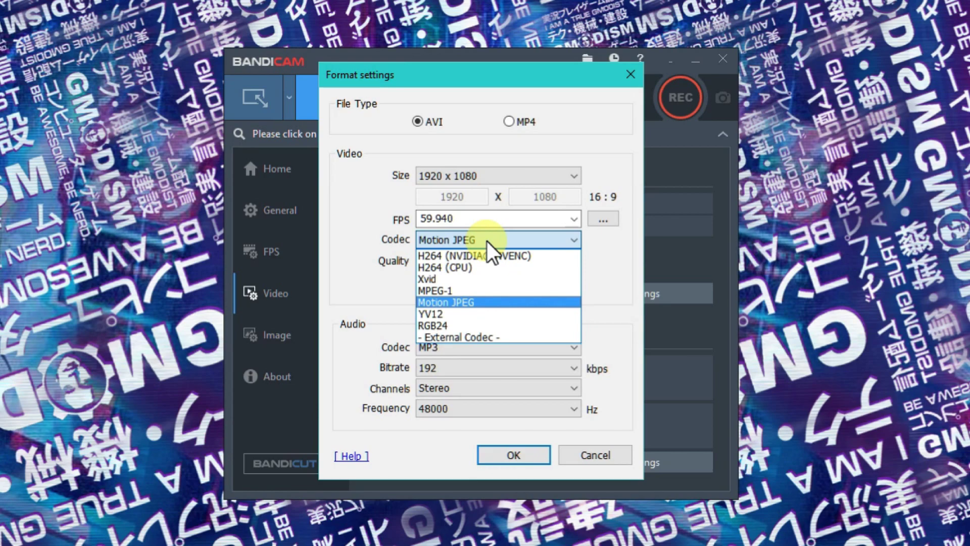
{"action": "left_click", "coordinate": [491, 239]}
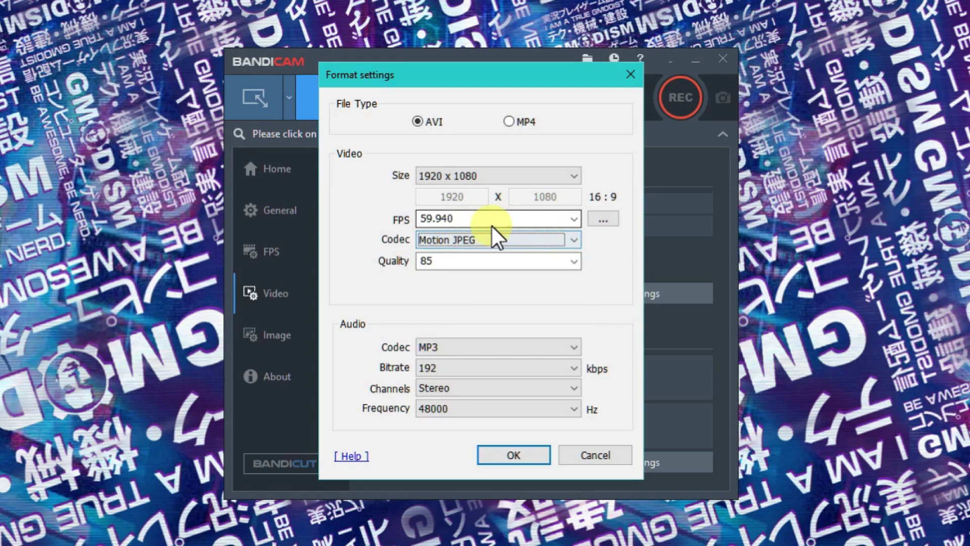
{"action": "left_click", "coordinate": [577, 261]}
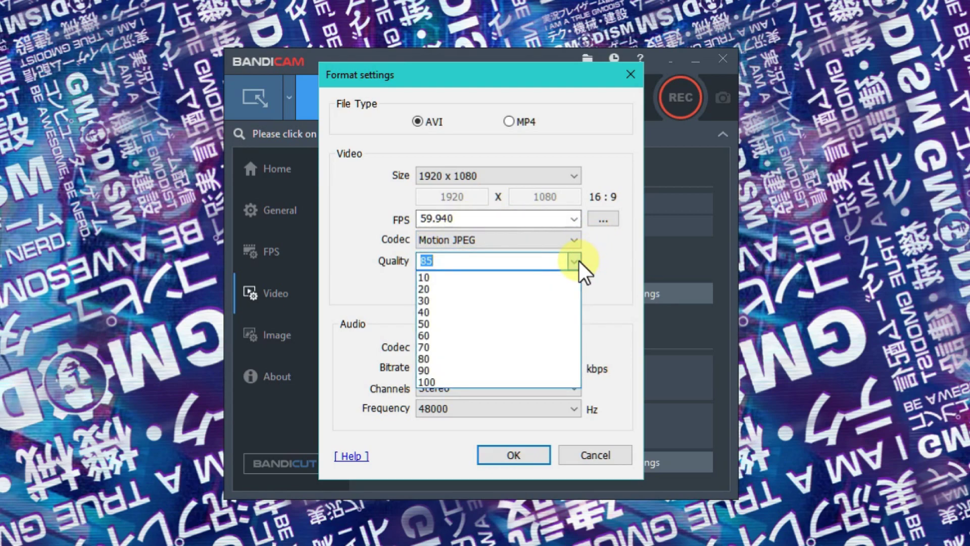
{"action": "left_click", "coordinate": [359, 286]}
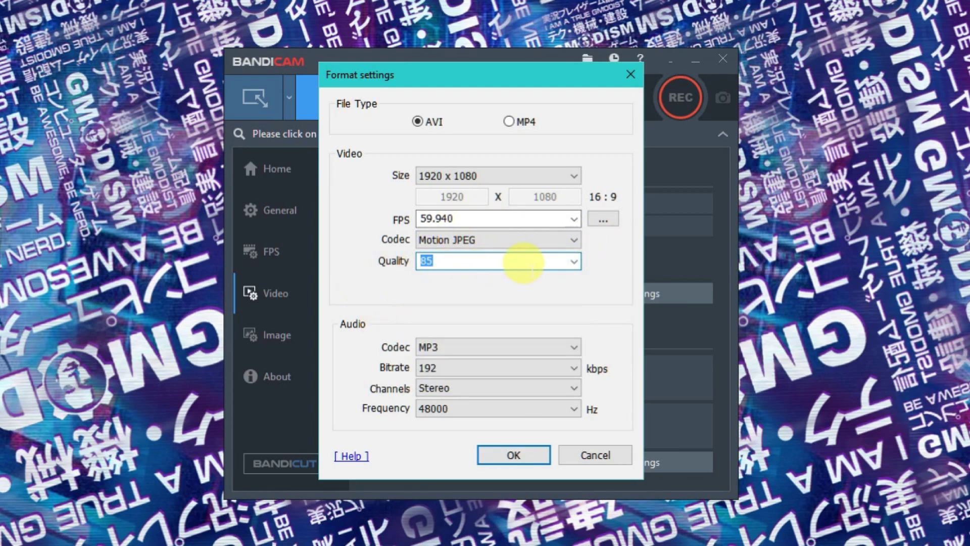
{"action": "left_click", "coordinate": [574, 267]}
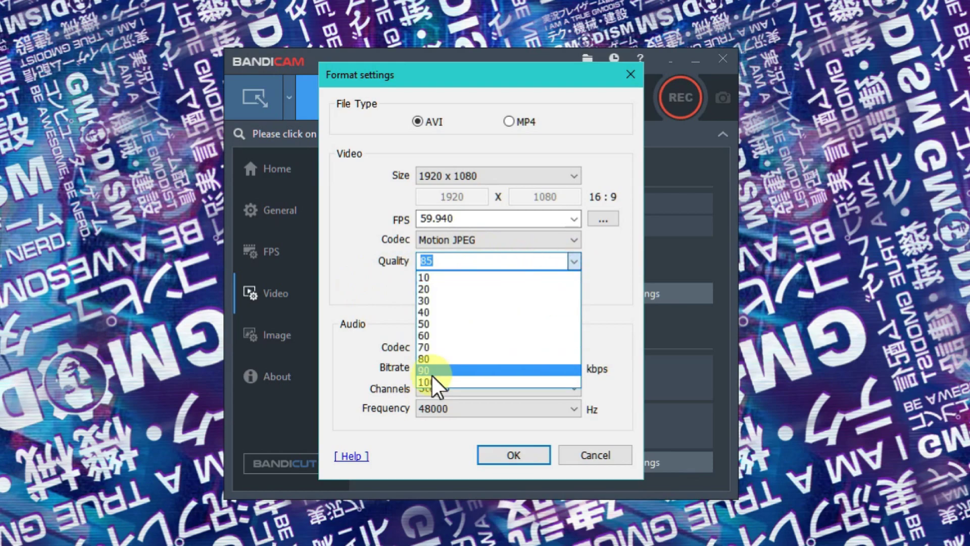
{"action": "left_click", "coordinate": [452, 348]}
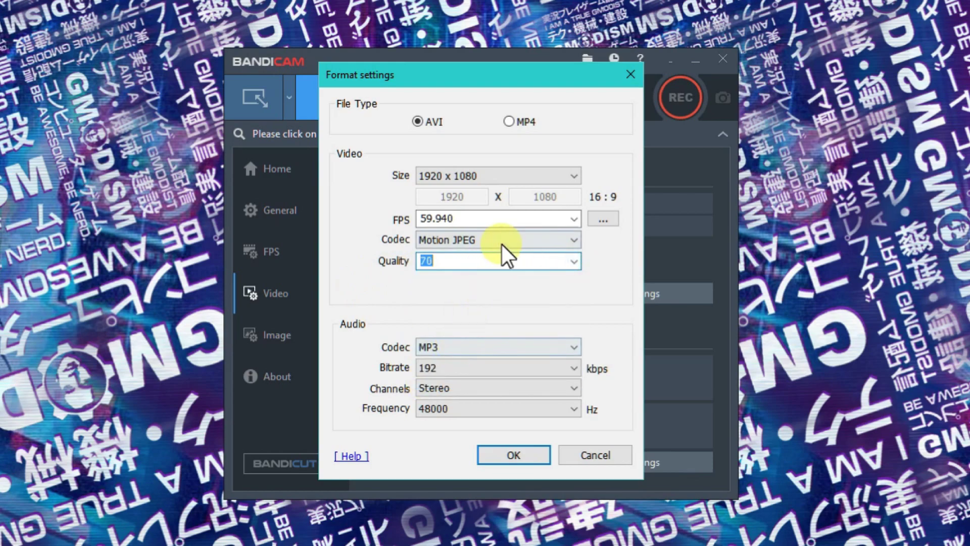
{"action": "left_click", "coordinate": [573, 264]}
{"action": "left_click", "coordinate": [460, 258]}
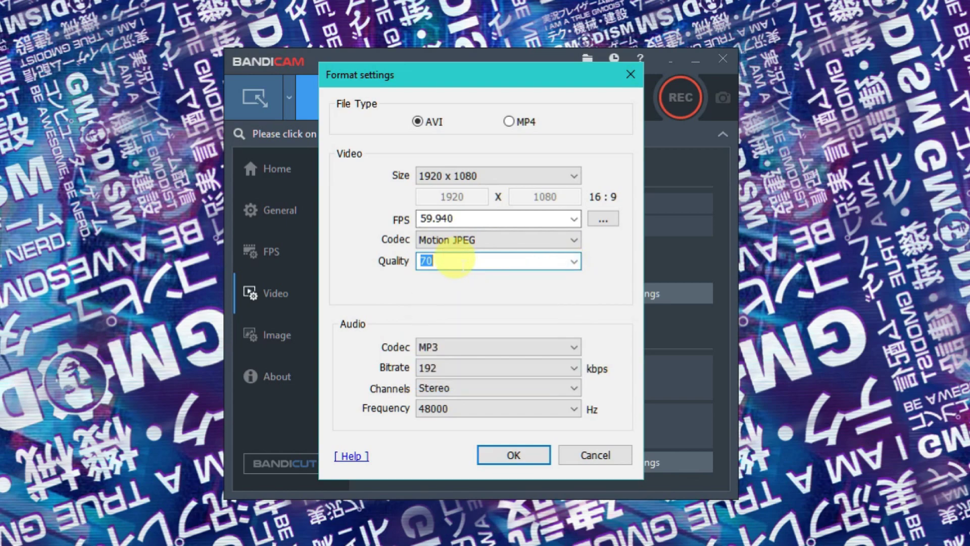
{"action": "type", "text": "85"}
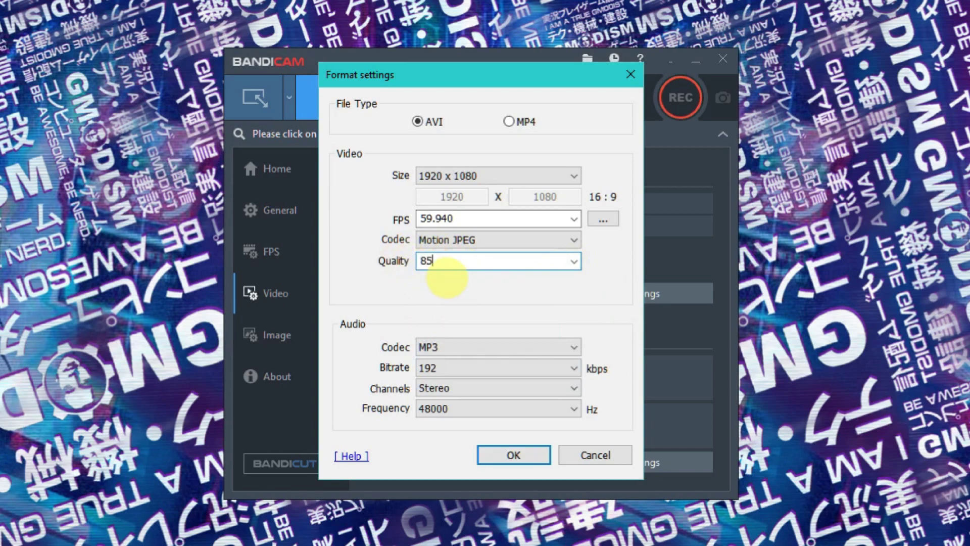
{"action": "left_click", "coordinate": [578, 264]}
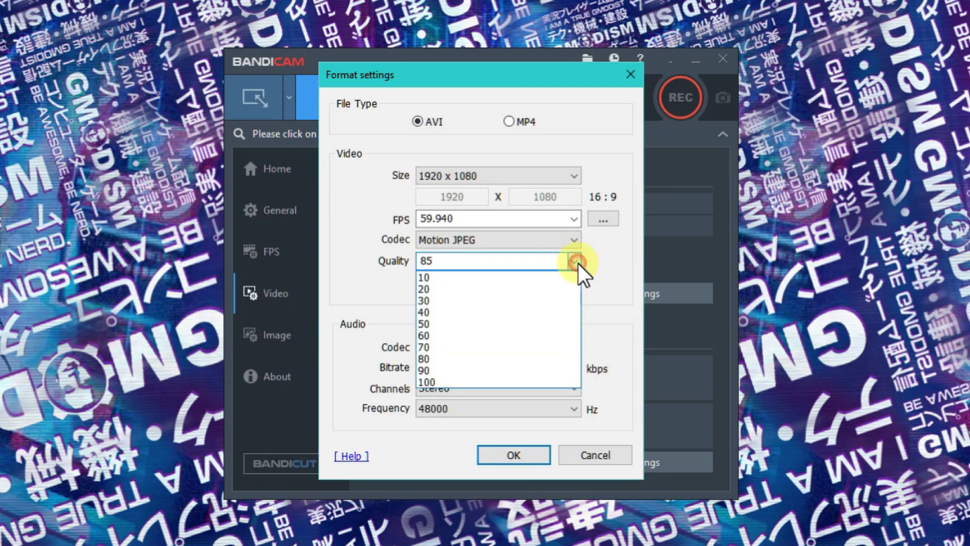
{"action": "left_click", "coordinate": [482, 370]}
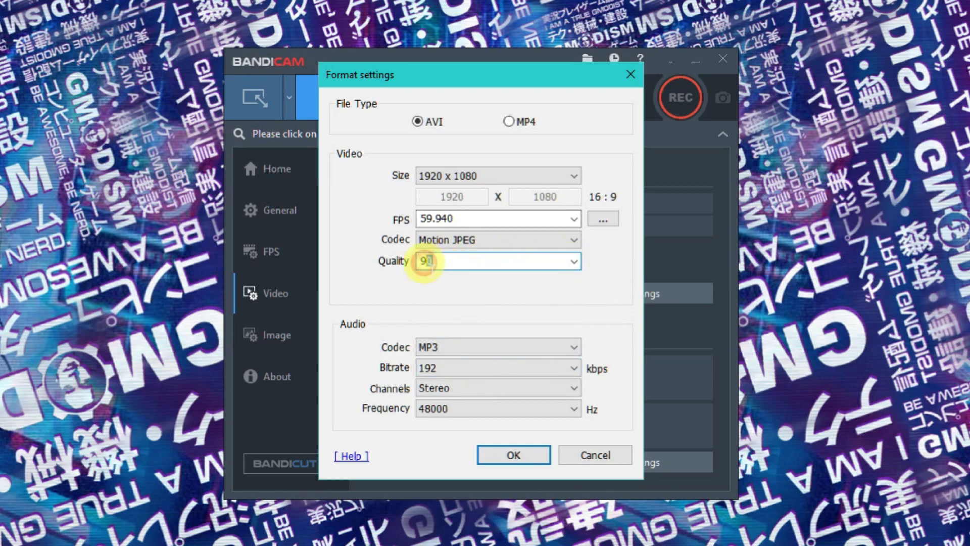
{"action": "left_click_drag", "start_coordinate": [427, 261], "coordinate": [434, 261]}
{"action": "type", "text": "5"}
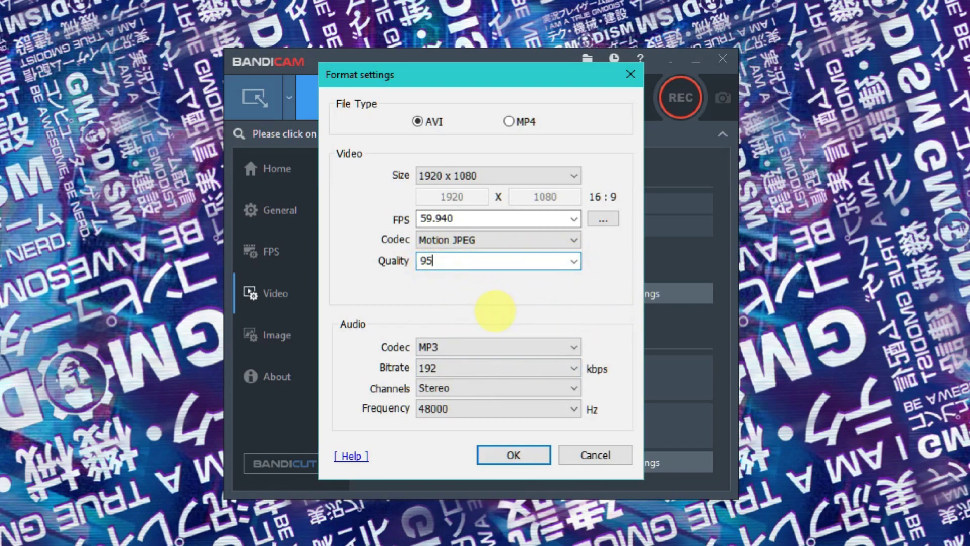
{"action": "left_click", "coordinate": [574, 262]}
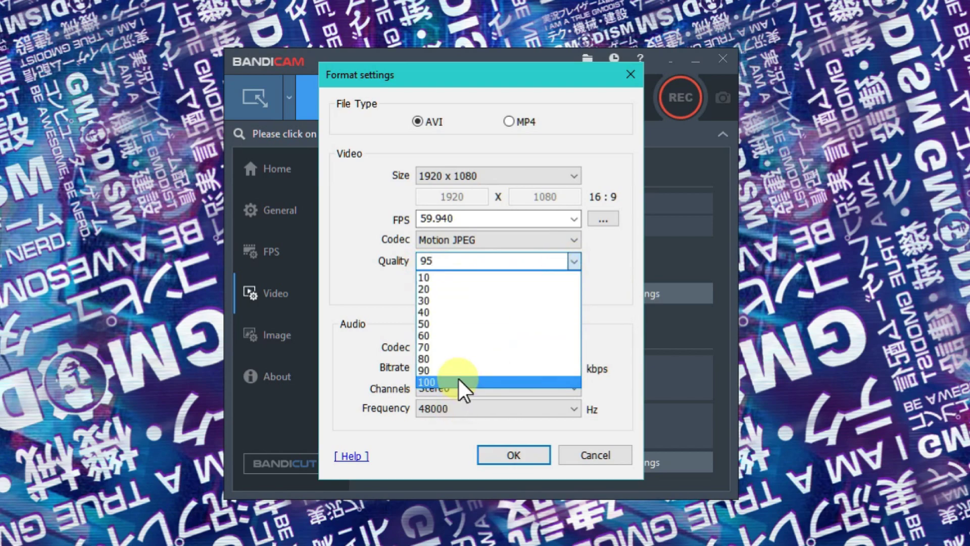
{"action": "left_click", "coordinate": [606, 287]}
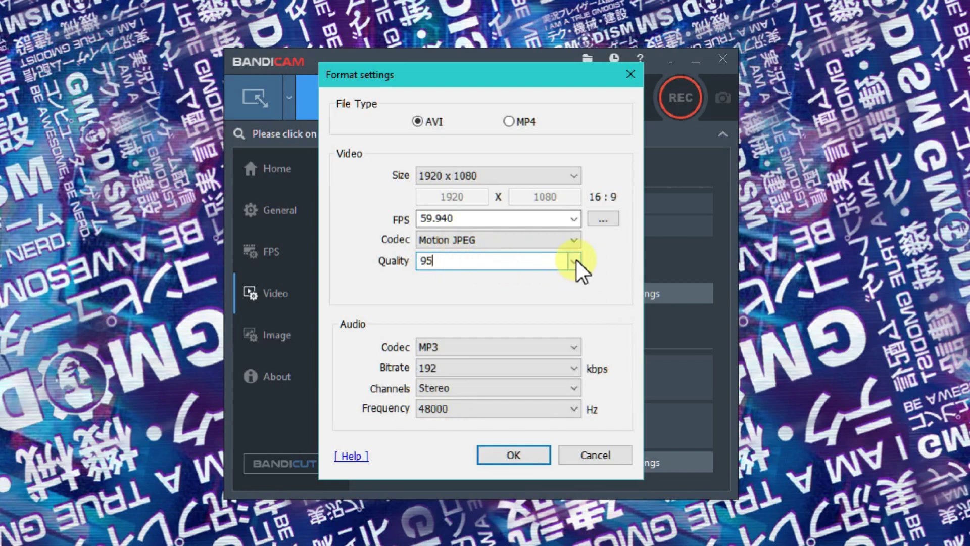
{"action": "left_click", "coordinate": [426, 262]}
{"action": "key", "text": "BackSpace"}
{"action": "type", "text": "8"}
{"action": "left_click", "coordinate": [541, 346]}
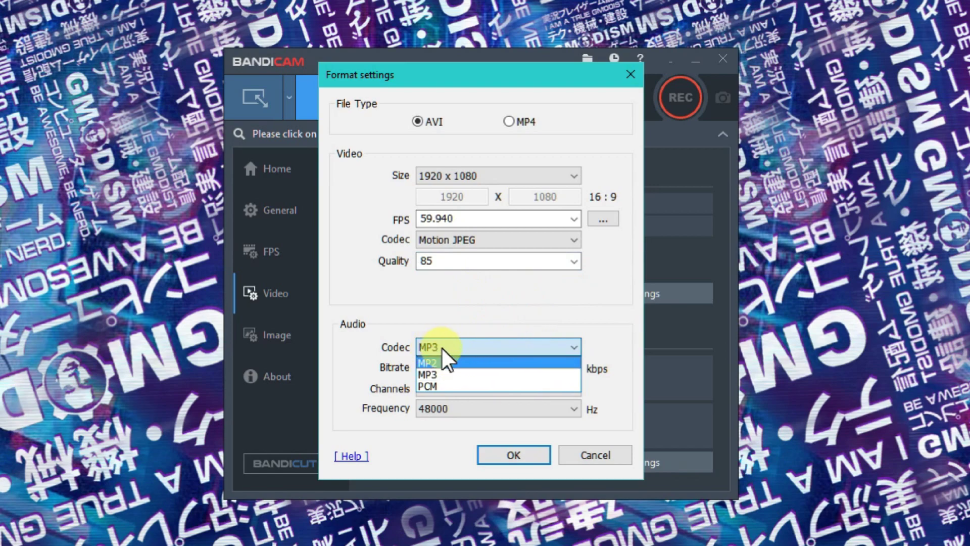
- Set the audio codec to PCM with Stereo channels and 48000 Hz frequency
{"action": "left_click", "coordinate": [443, 385]}
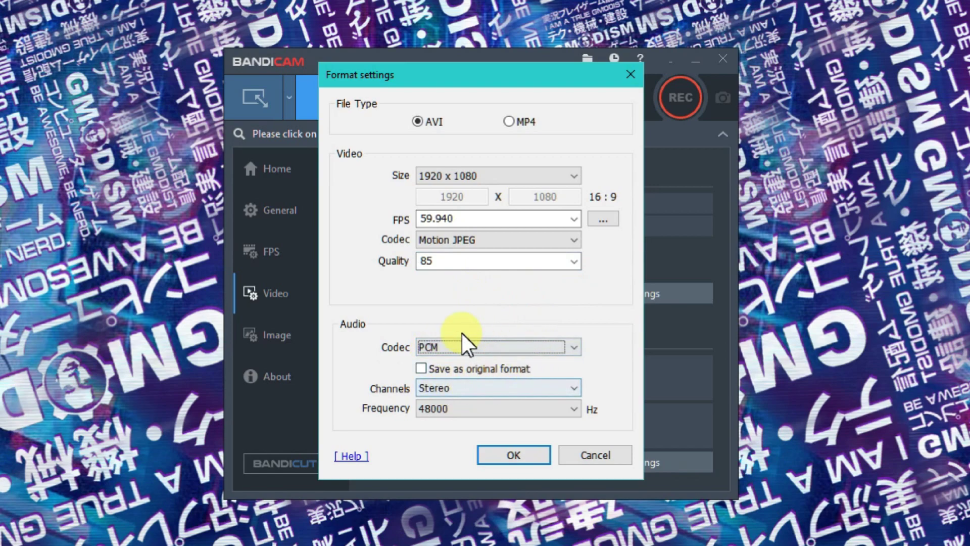
{"action": "left_click", "coordinate": [479, 391]}
{"action": "left_click", "coordinate": [480, 390]}
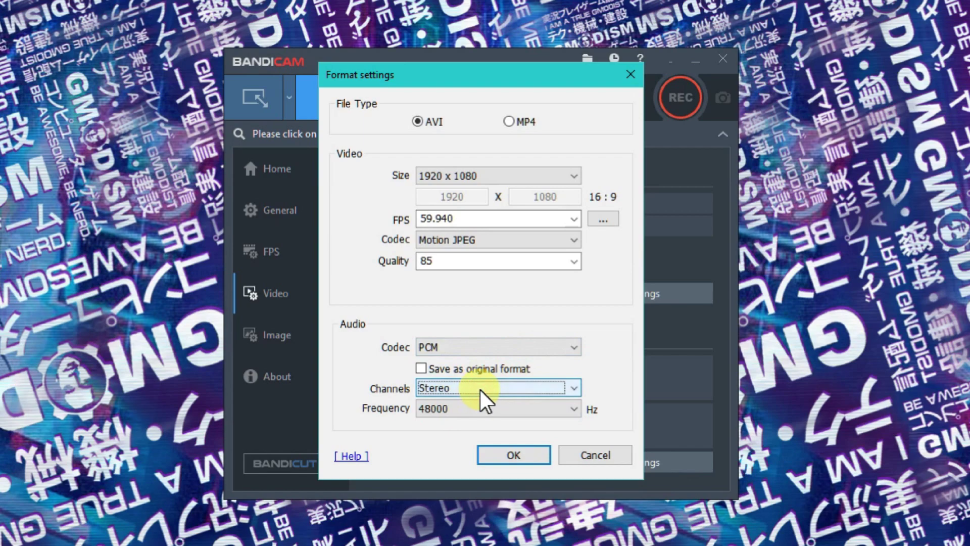
{"action": "left_click", "coordinate": [514, 413]}
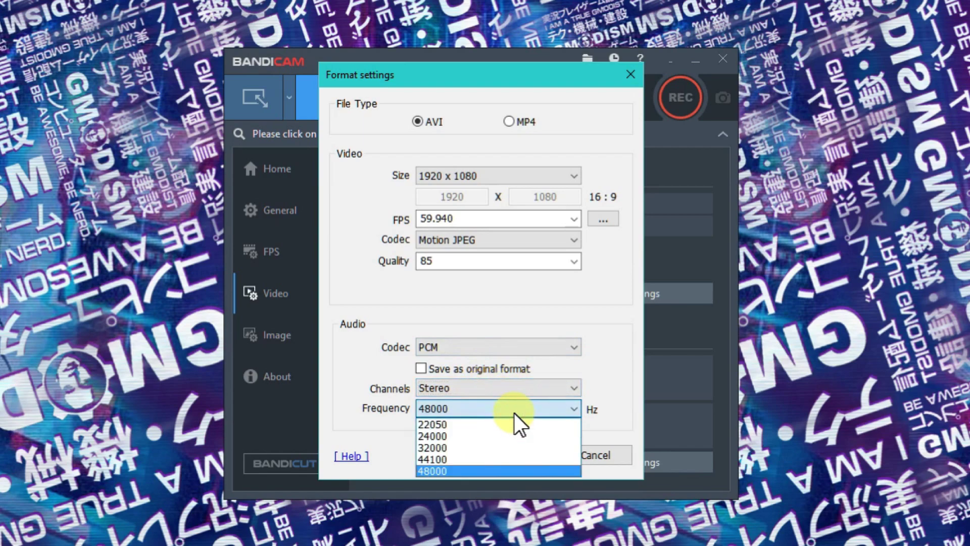
{"action": "left_click", "coordinate": [446, 471]}
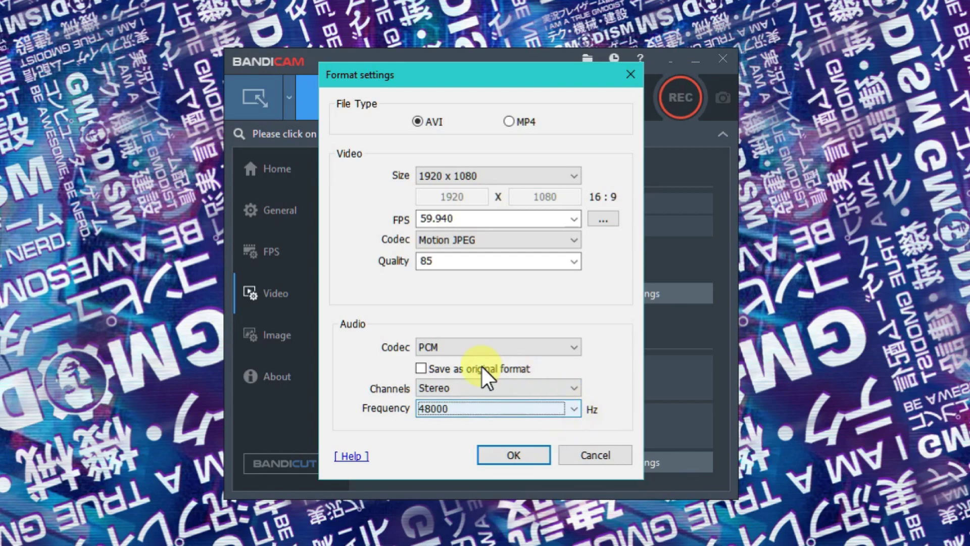
{"action": "left_click", "coordinate": [447, 346]}
{"action": "left_click", "coordinate": [477, 347]}
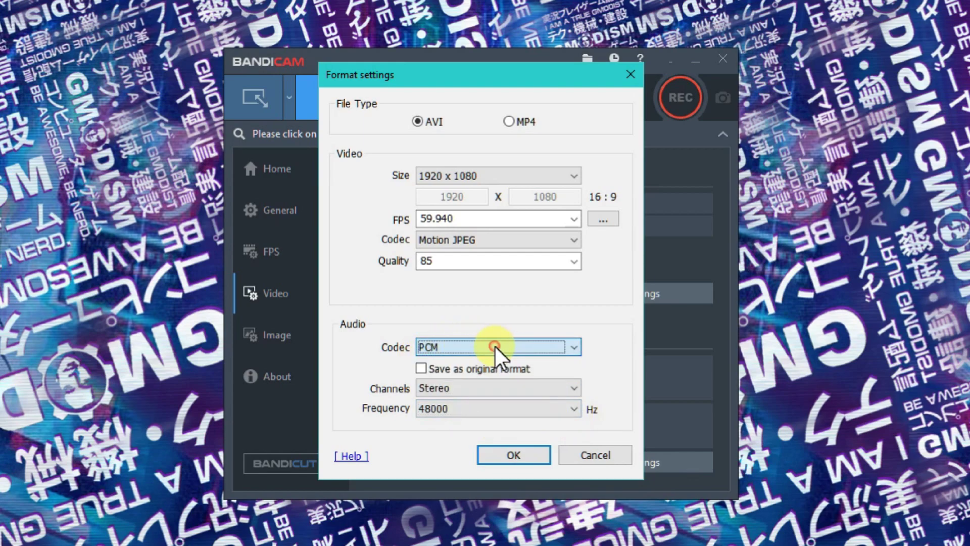
{"action": "left_click", "coordinate": [546, 346]}
{"action": "left_click", "coordinate": [547, 347]}
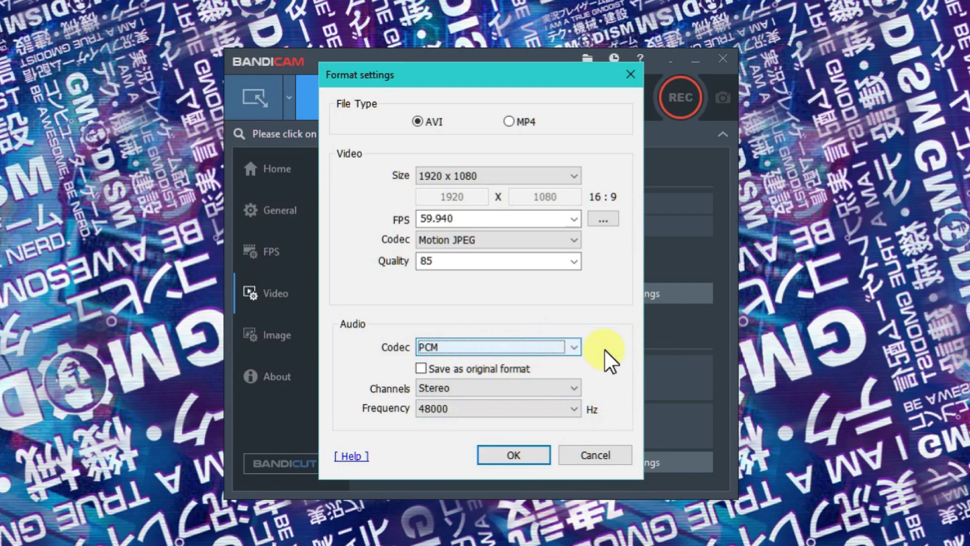
- Confirm the Format settings: Motion JPEG 1920x1080, 59.94fps, 85q, PCM 48KHz stereo
{"action": "left_click", "coordinate": [520, 462]}
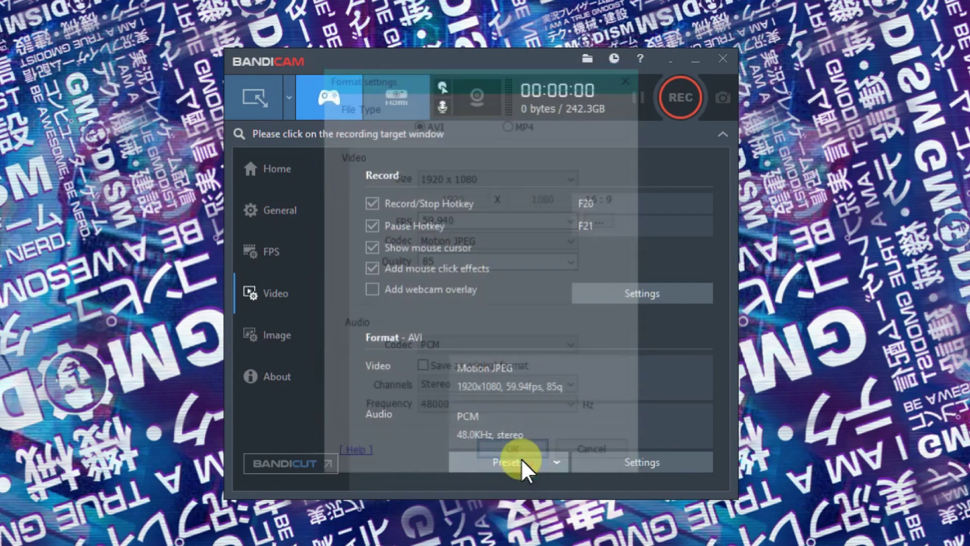